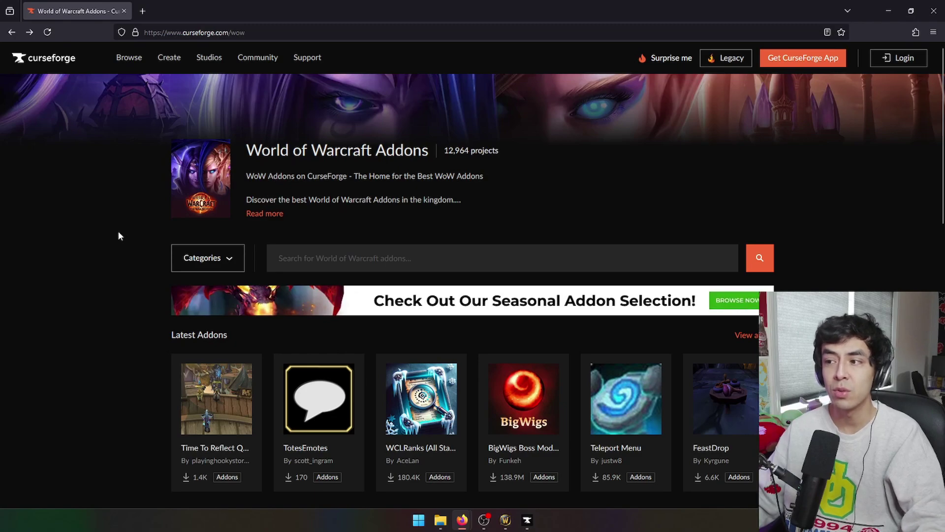
- View the full Popular Addons list, then return to the WoW addons overview page
scroll(119, 233, "down", 3)
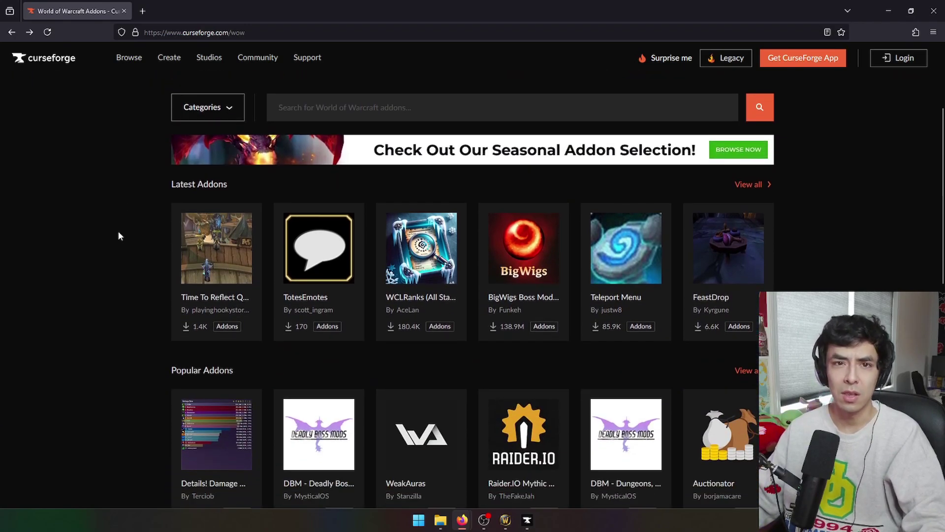
scroll(119, 235, "down", 2)
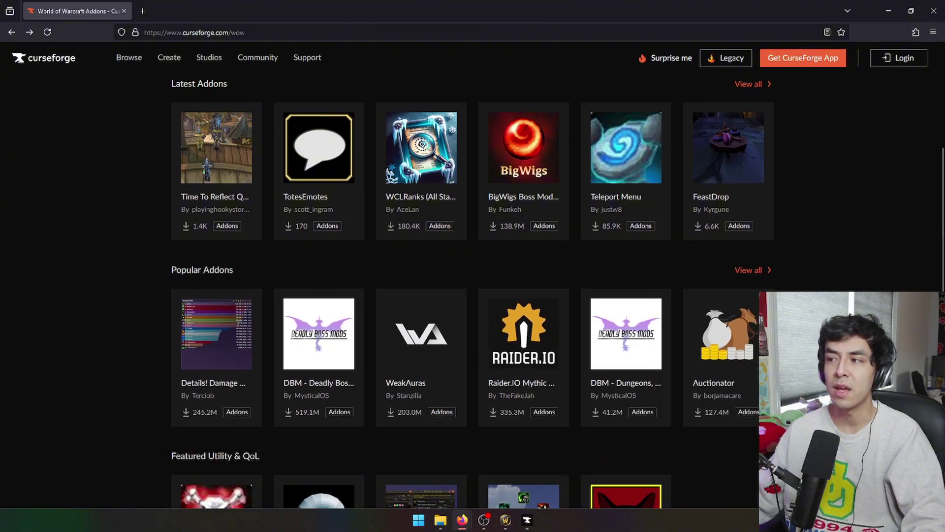
left_click(748, 270)
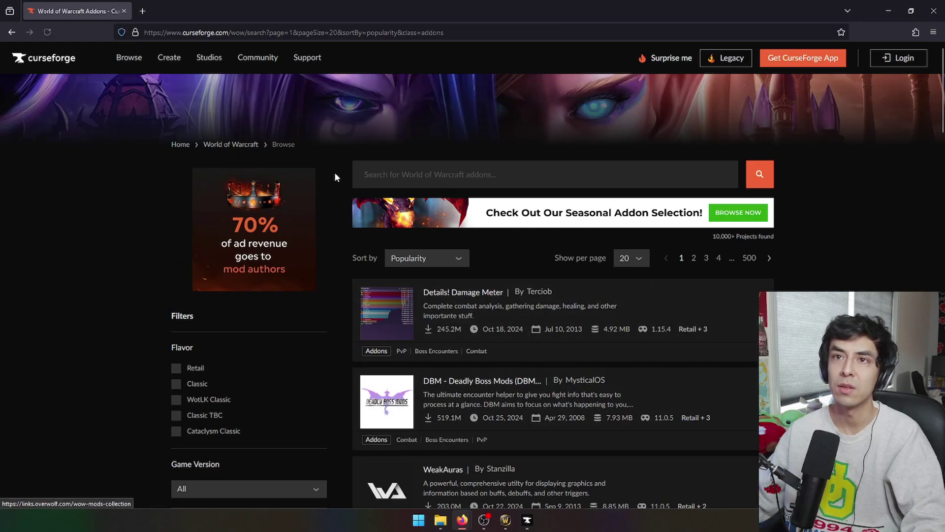
left_click(12, 32)
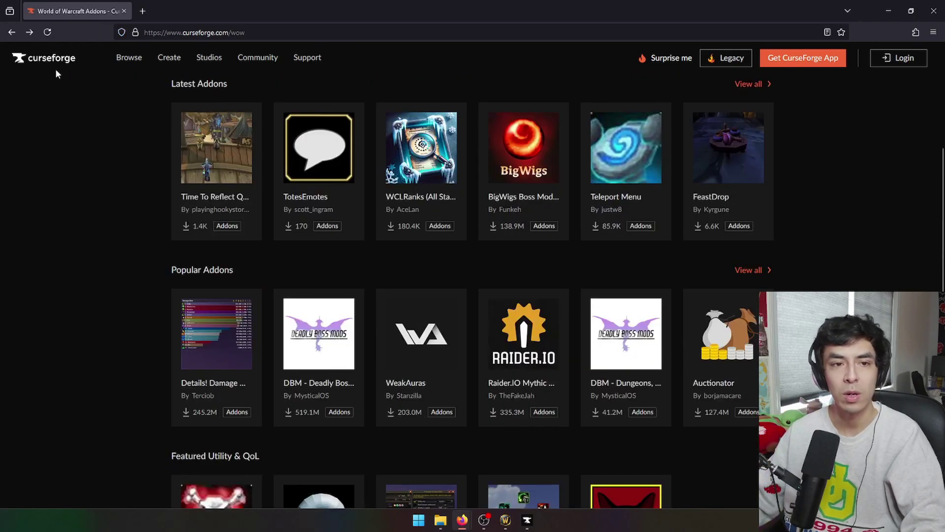
- Go to the 'Get CurseForge App' download page for Windows
scroll(118, 163, "up", 5)
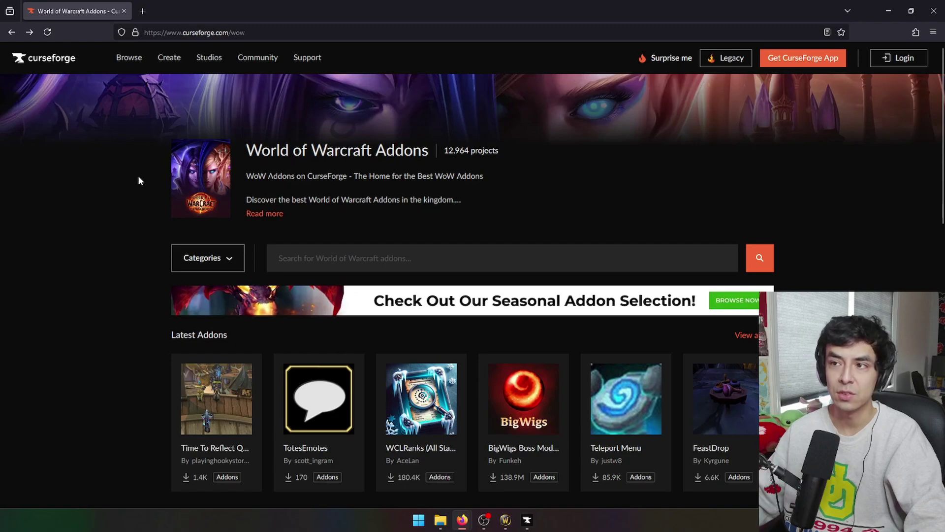
scroll(143, 184, "down", 3)
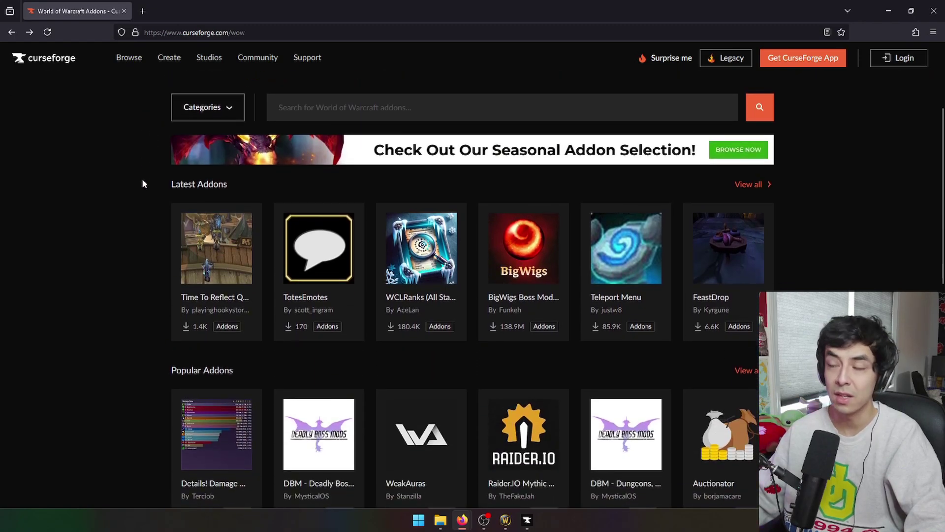
left_click(814, 66)
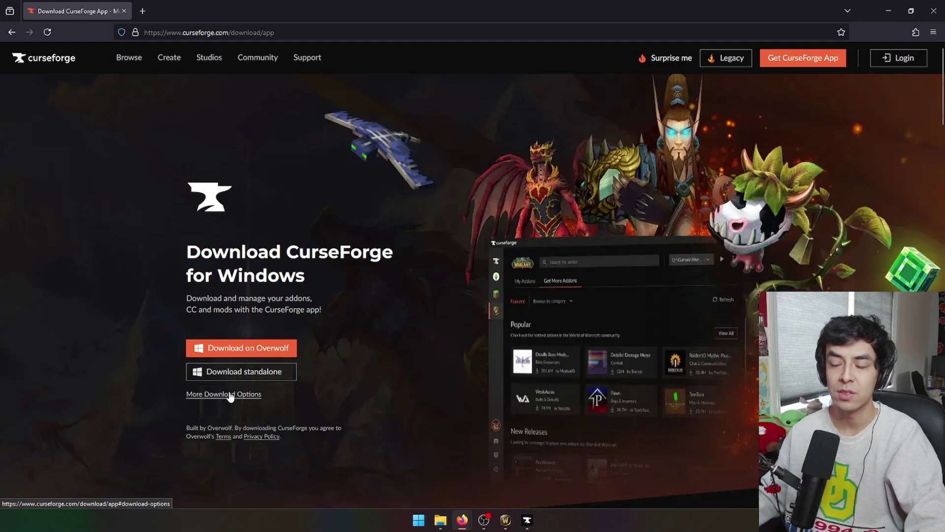
- In the desktop app's Browse list, install DBM - Dungeons, Delves, & Events
left_click(526, 519)
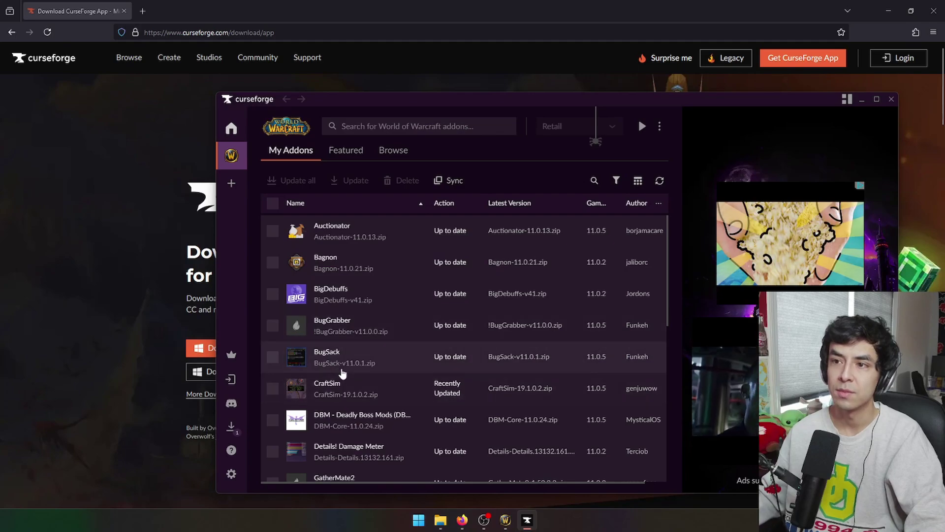
scroll(342, 374, "down", 2)
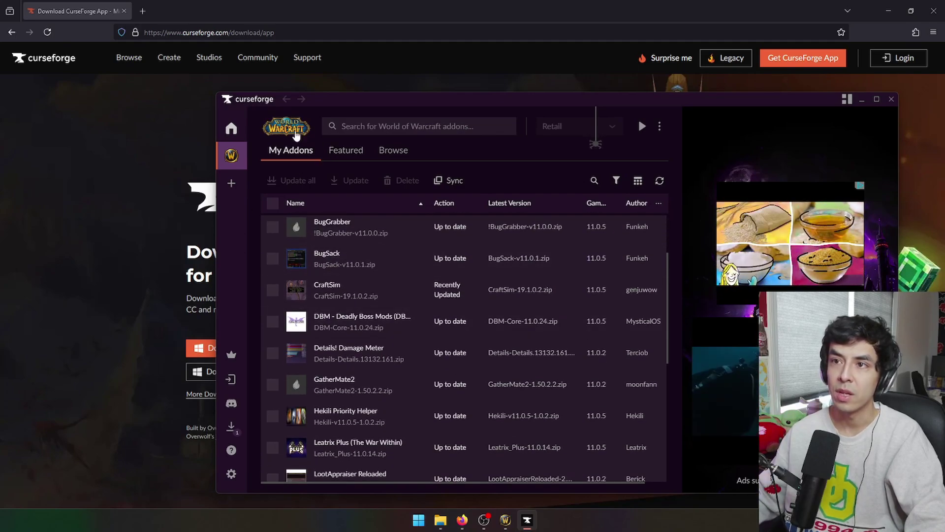
left_click(393, 153)
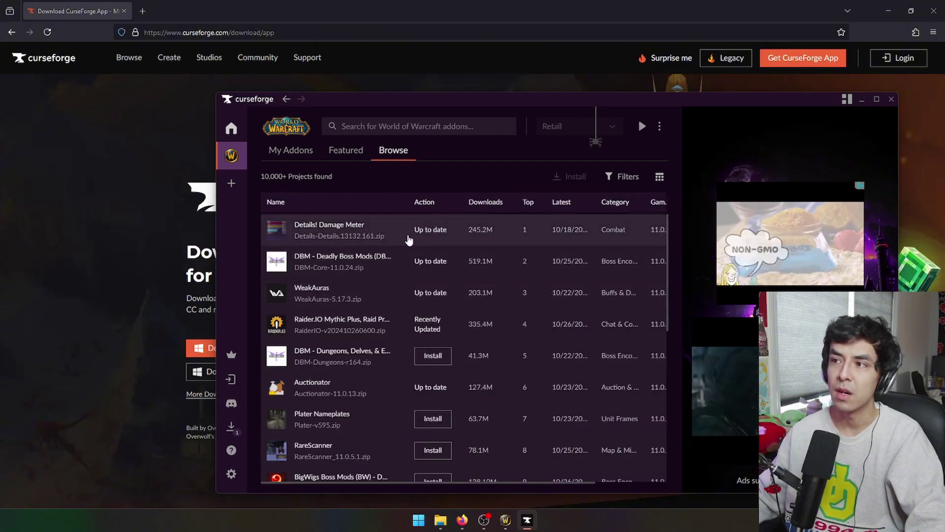
scroll(410, 241, "down", 2)
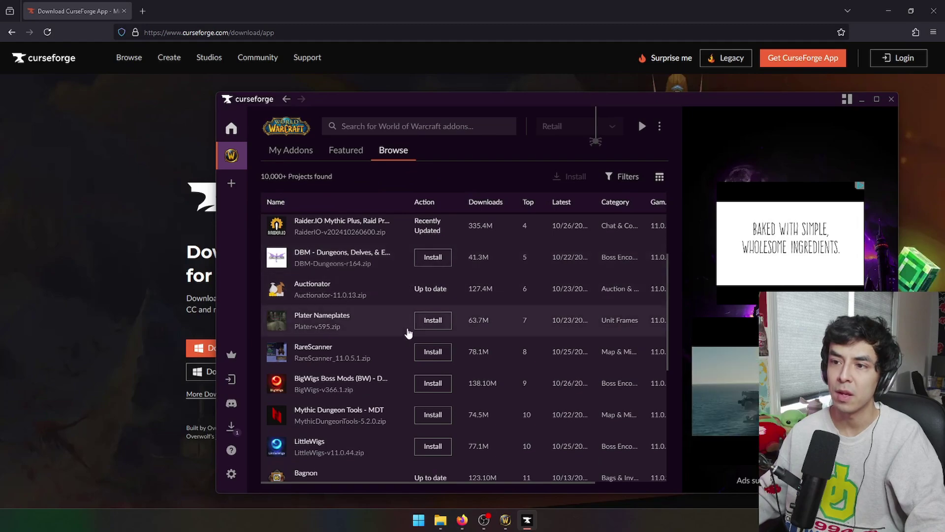
scroll(407, 332, "down", 8)
scroll(407, 335, "up", 10)
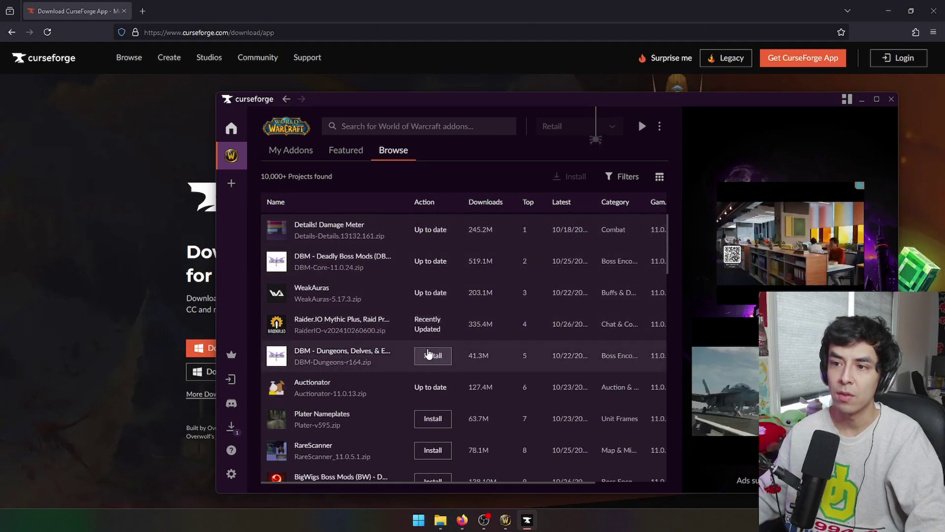
left_click(426, 359)
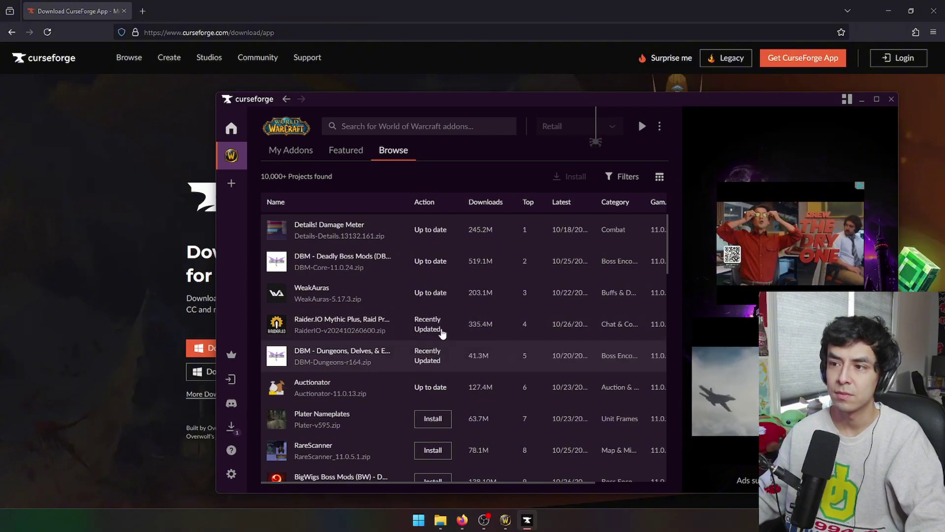
- Return to My Addons and check DBM is listed as Recently Updated
left_click(298, 149)
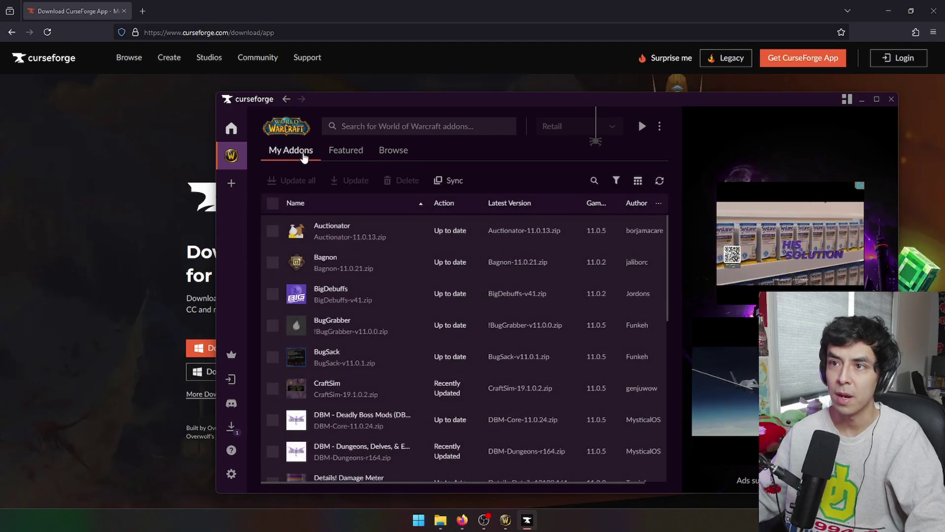
scroll(377, 342, "down", 3)
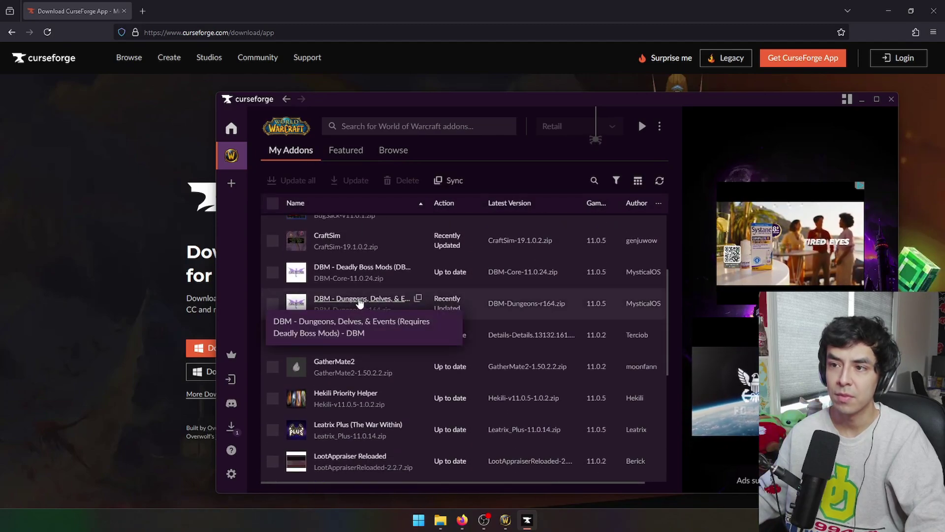
scroll(447, 248, "up", 3)
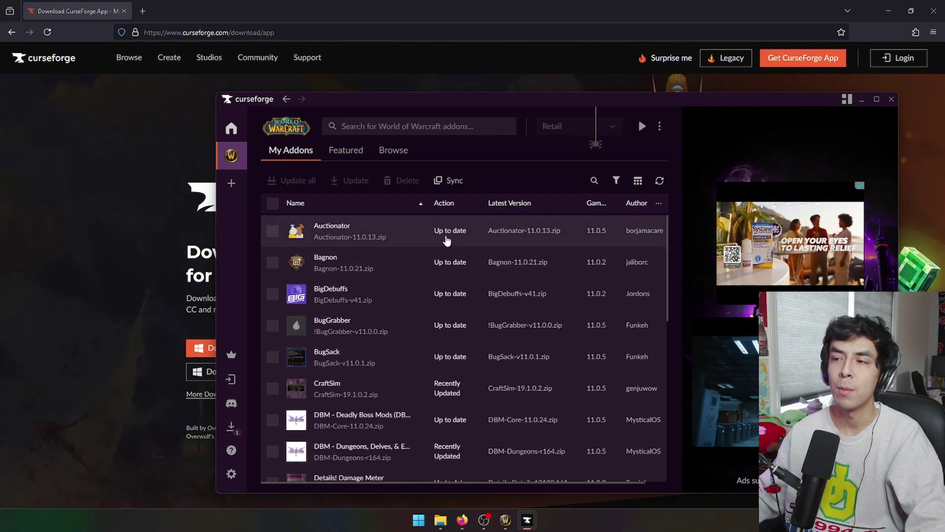
mouse_move(440, 265)
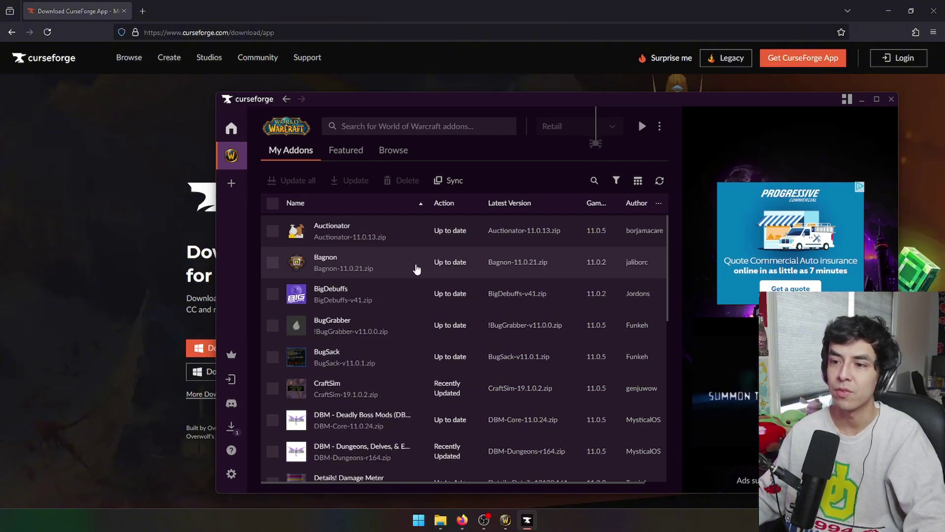
scroll(416, 268, "down", 3)
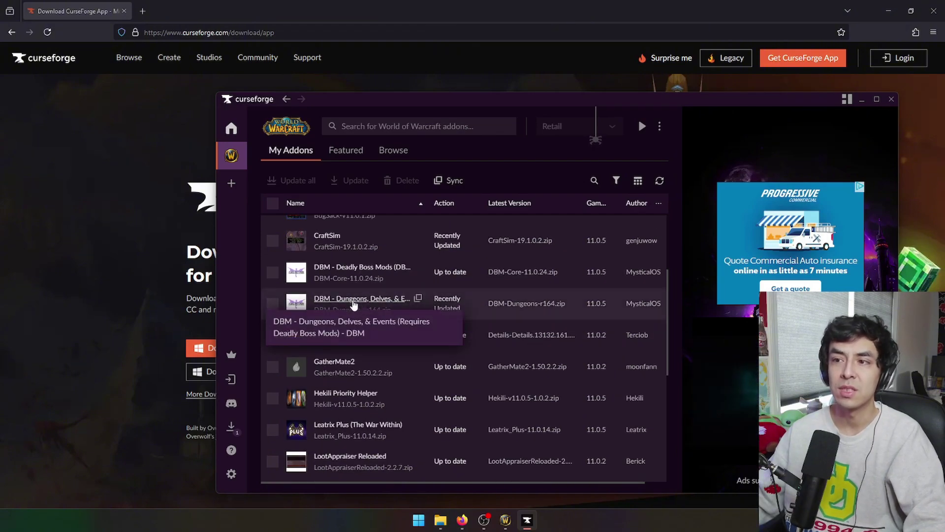
- Delete DBM - Dungeons, Delves, & Events from My Addons and move the app window left
right_click(354, 303)
mouse_move(390, 306)
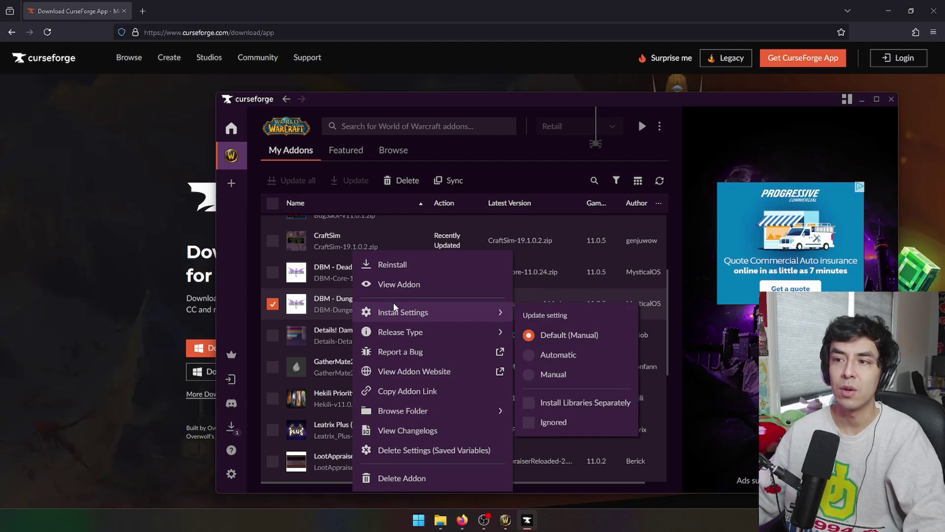
mouse_move(412, 416)
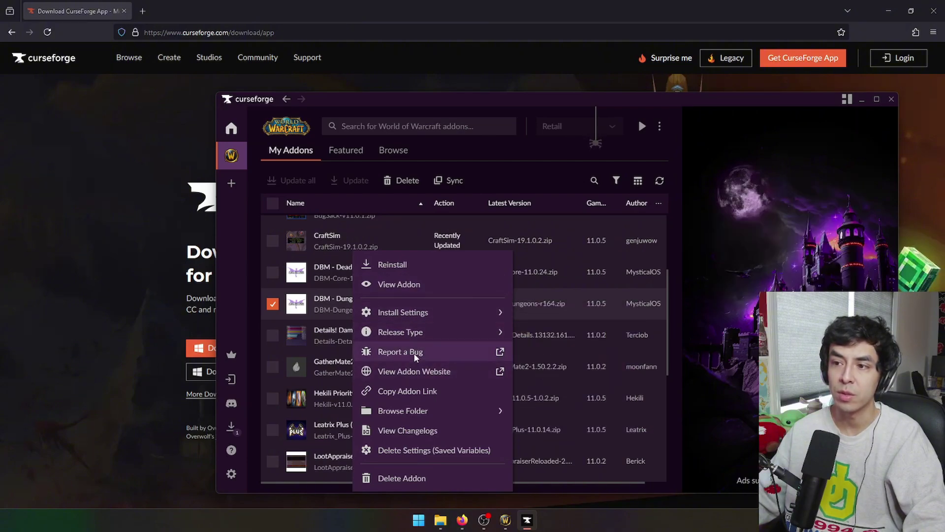
left_click(404, 478)
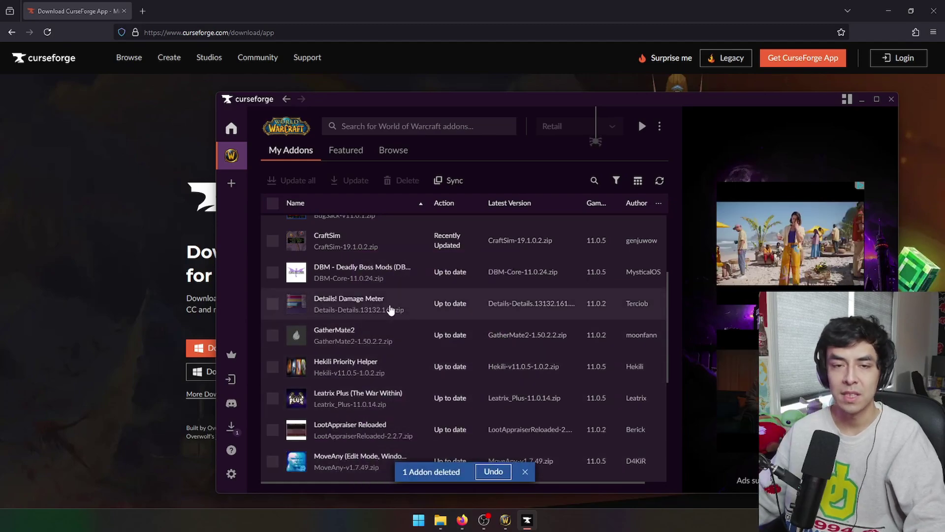
scroll(393, 320, "down", 3)
scroll(399, 334, "up", 5)
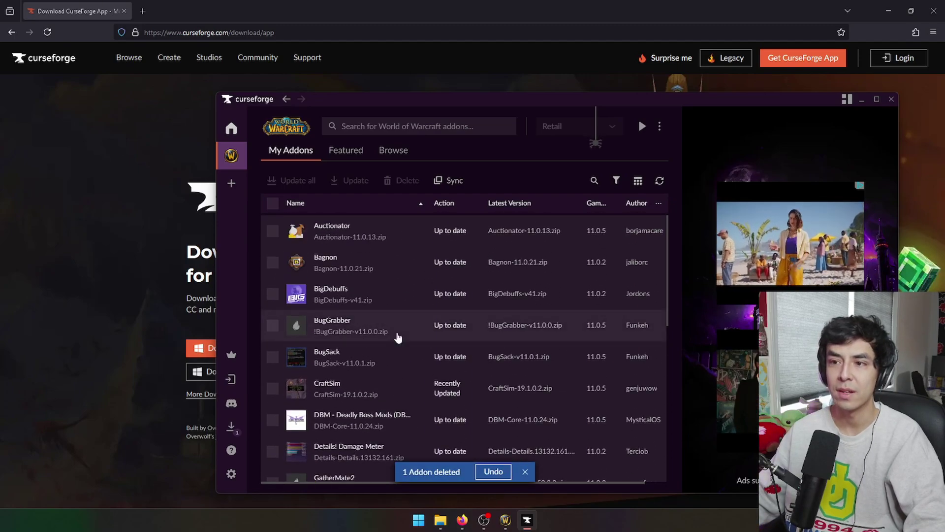
left_click_drag(358, 103, 285, 96)
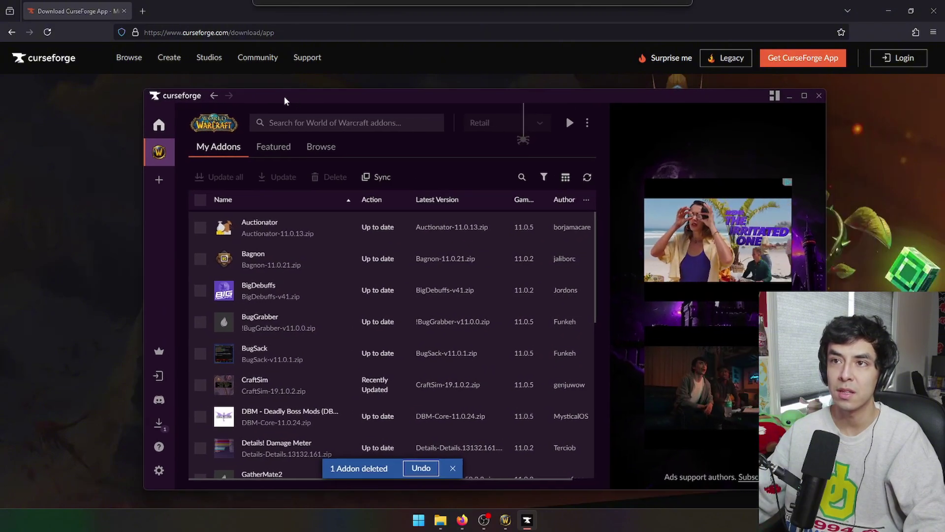
- Bring the CurseForge website forward, then the app's My Addons, nudging its window left
left_click(279, 80)
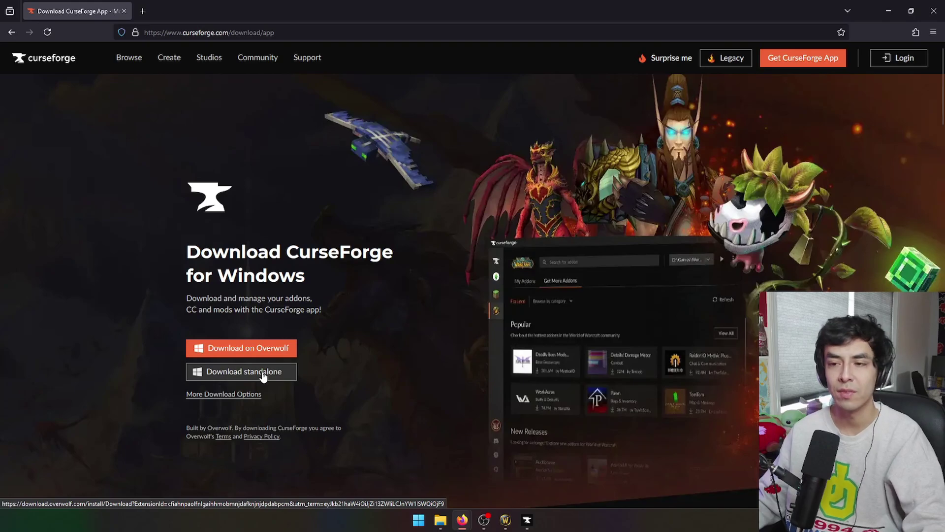
left_click(527, 520)
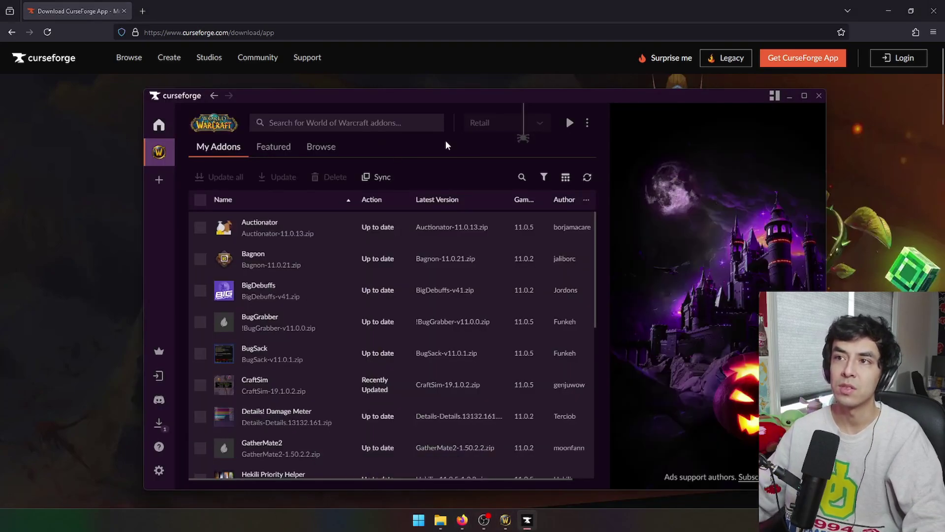
left_click_drag(289, 103, 267, 103)
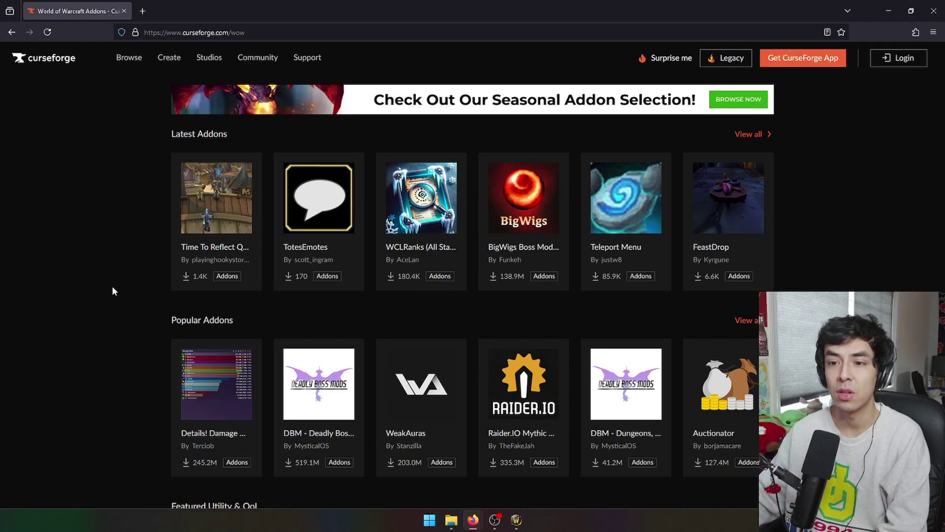
- Open the popularity-sorted 'View all' WoW addons list and scroll down to RareScanner
mouse_move(206, 374)
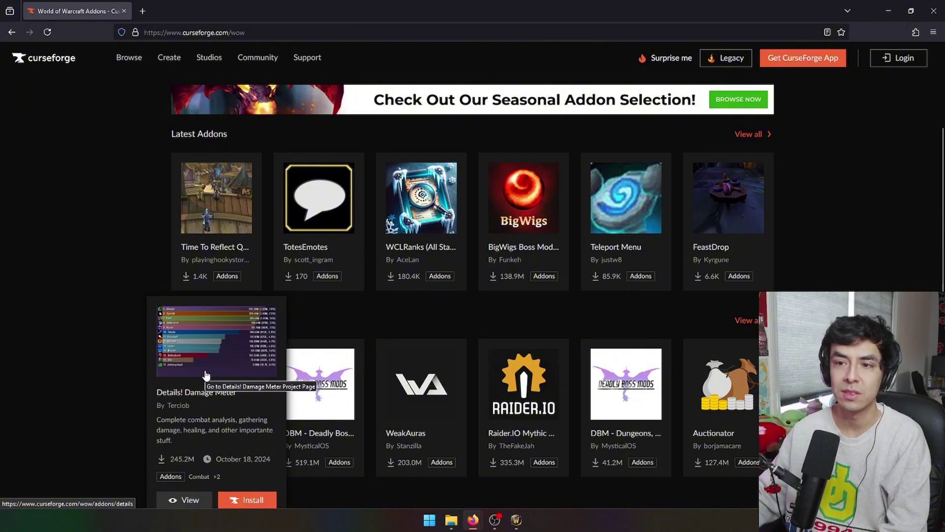
scroll(206, 374, "down", 1)
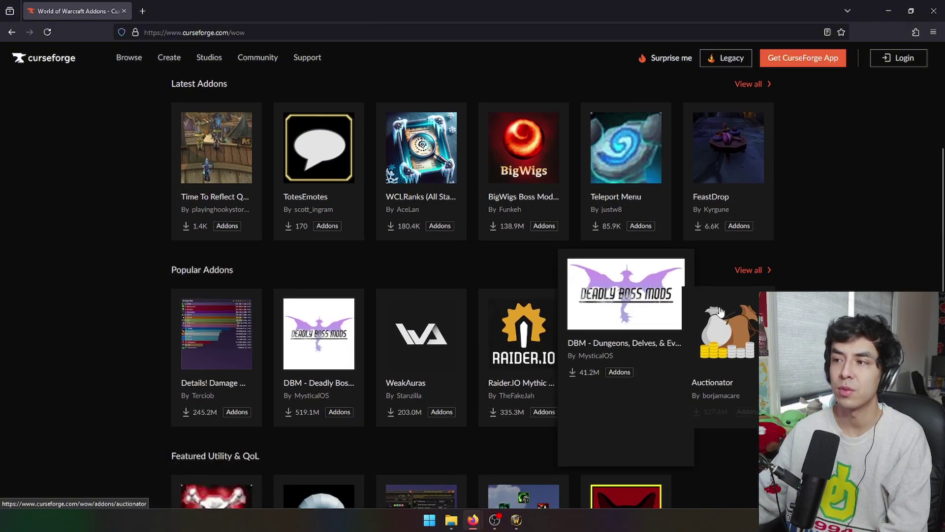
left_click(760, 270)
scroll(401, 329, "down", 8)
scroll(402, 329, "down", 1)
scroll(402, 329, "down", 1)
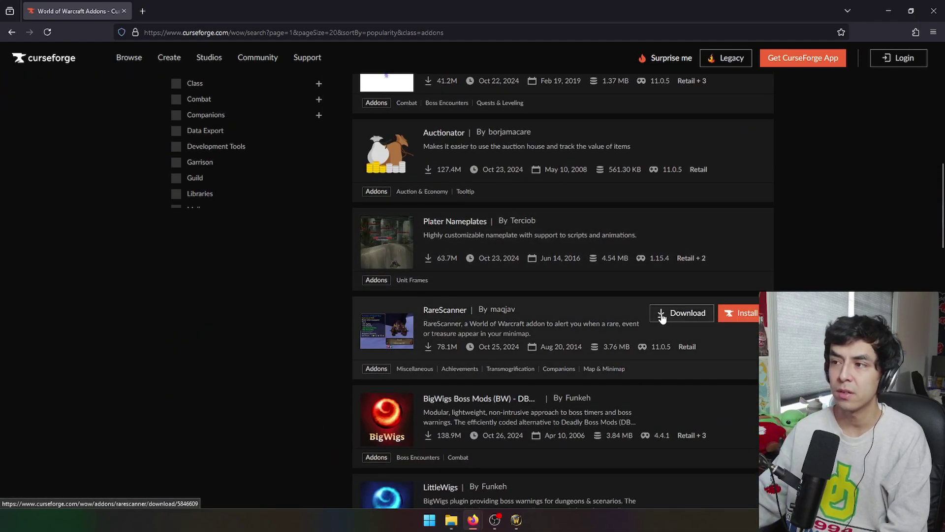
scroll(736, 315, "down", 1)
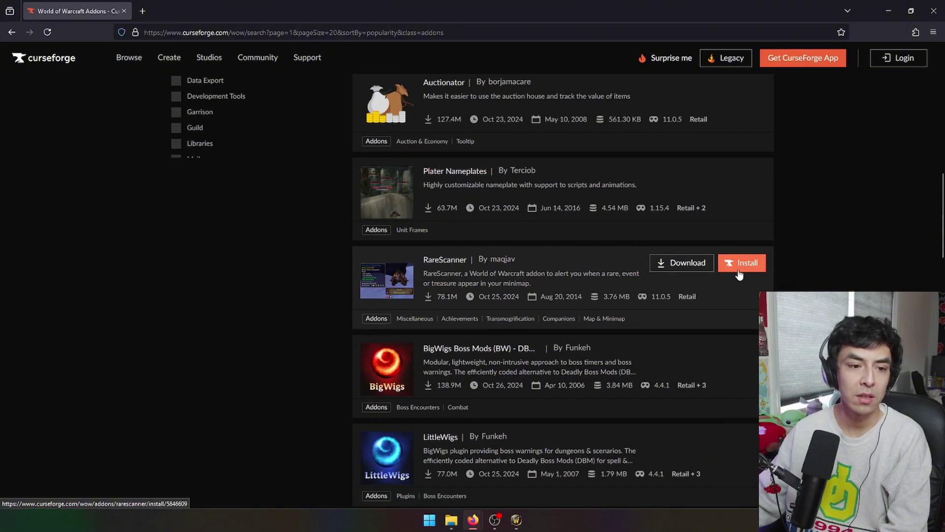
- Download RareScanner_11.0.5.1.zip and open its Downloads folder in File Explorer
left_click(671, 264)
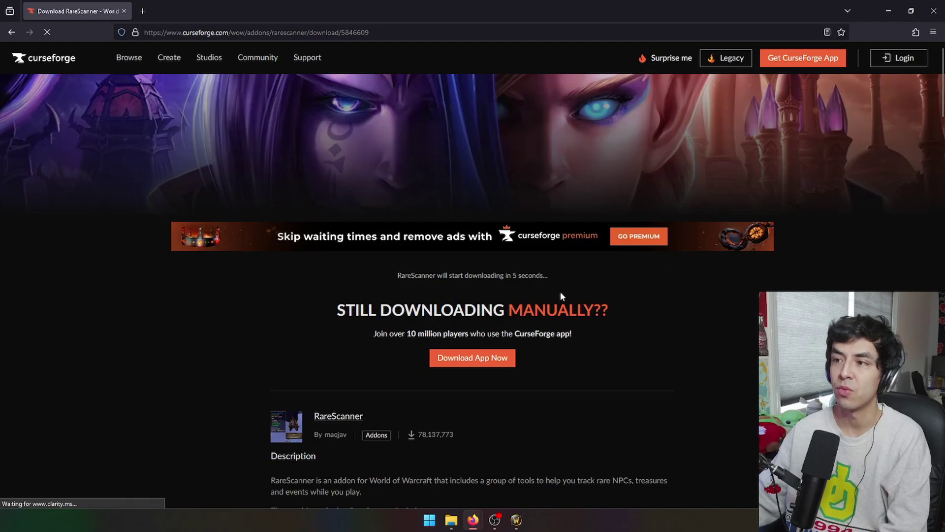
scroll(557, 296, "down", 5)
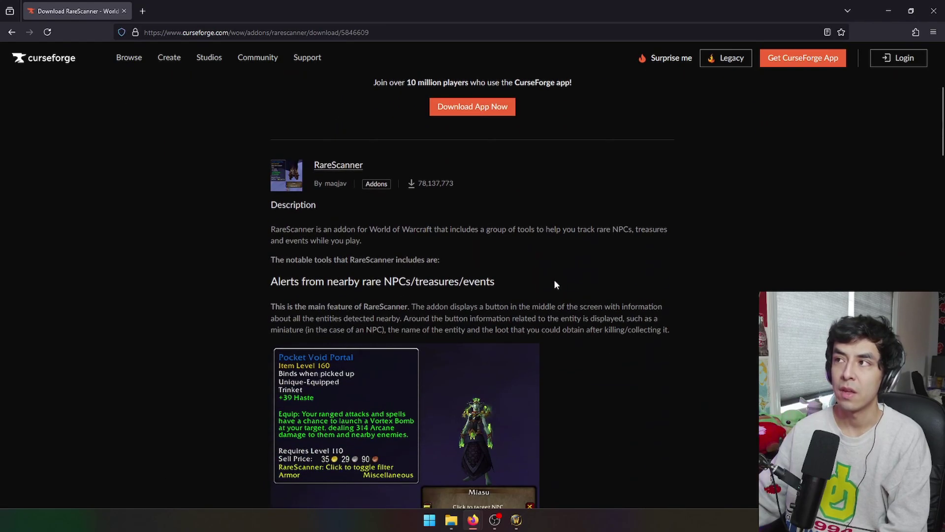
scroll(554, 279, "down", 2)
scroll(554, 279, "up", 3)
scroll(554, 279, "up", 3)
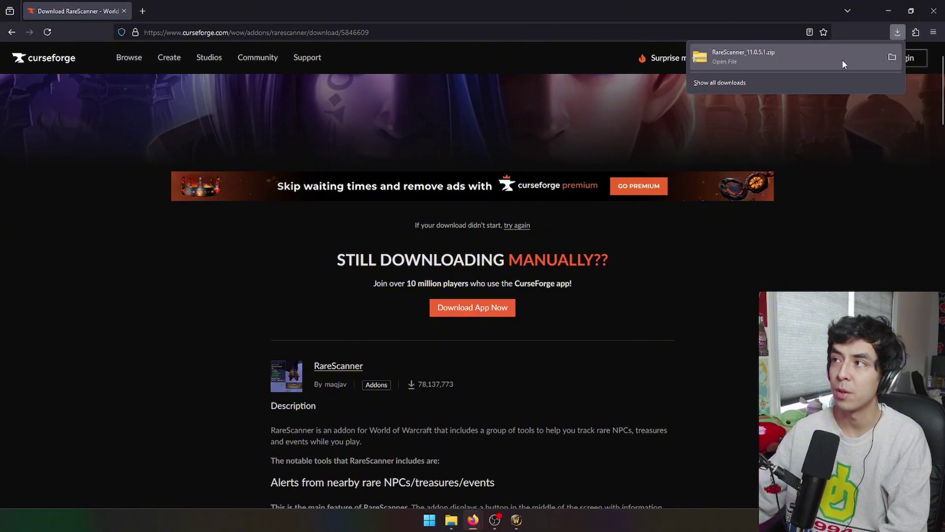
left_click(774, 58)
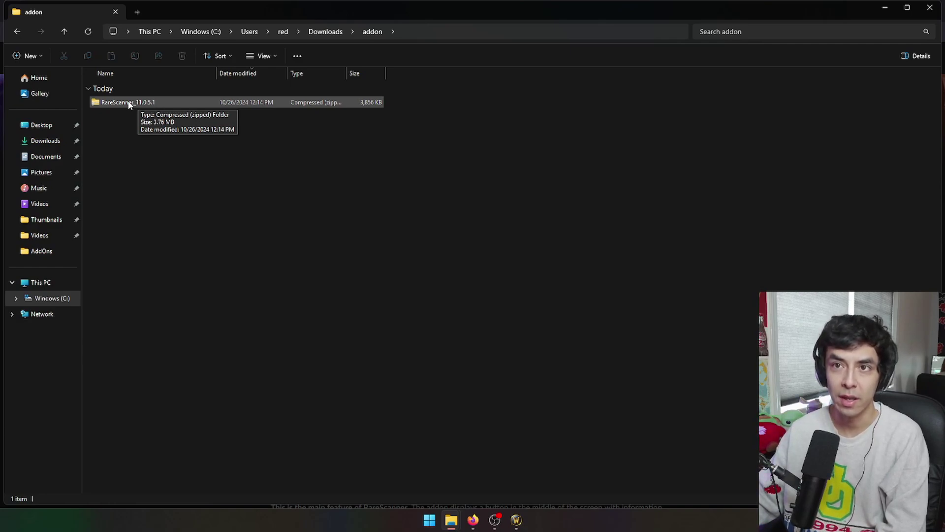
- Start Extract All on the RareScanner zip and browse into C:\Program Files (x86)
right_click(129, 104)
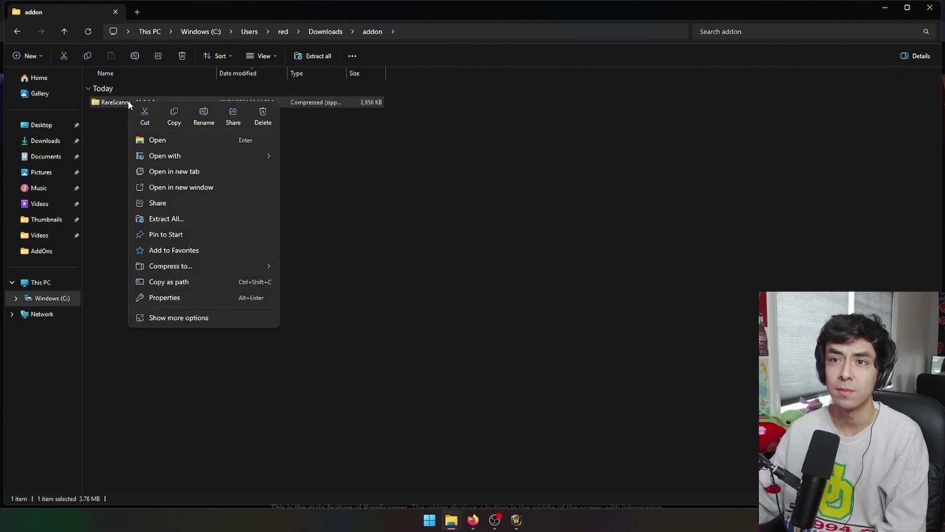
left_click(189, 217)
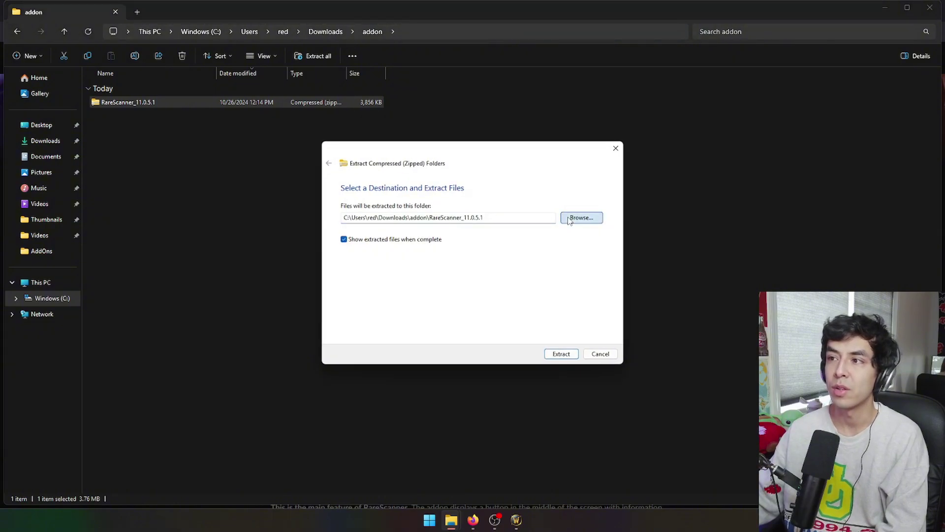
left_click(581, 217)
scroll(361, 296, "down", 2)
left_click(361, 332)
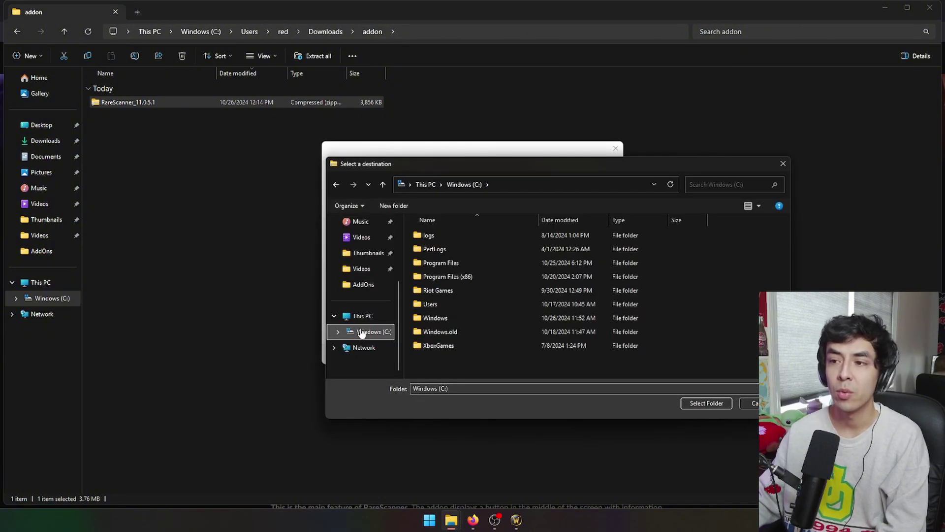
double_click(448, 278)
scroll(786, 270, "down", 1)
left_click_drag(786, 270, 731, 356)
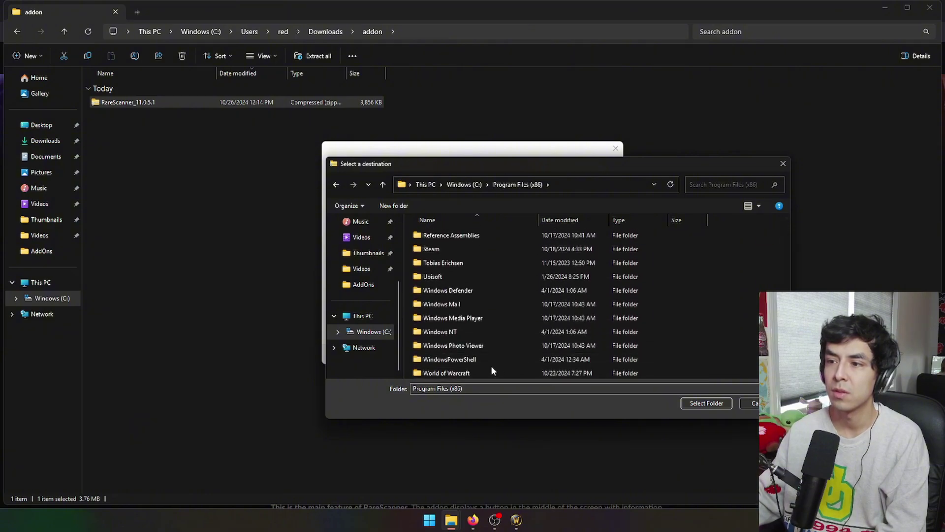
- Extract into World of Warcraft\_retail_\Interface\AddOns, then close the AddOns window
double_click(465, 373)
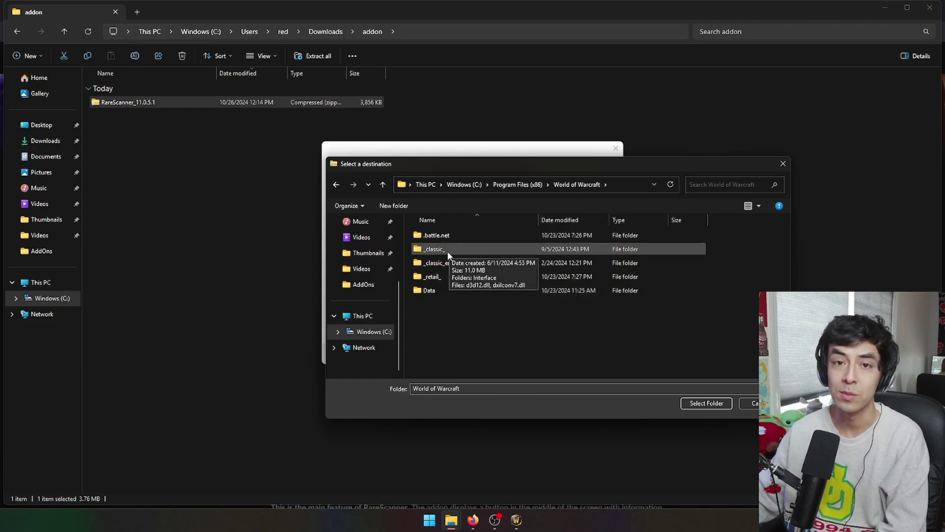
double_click(451, 276)
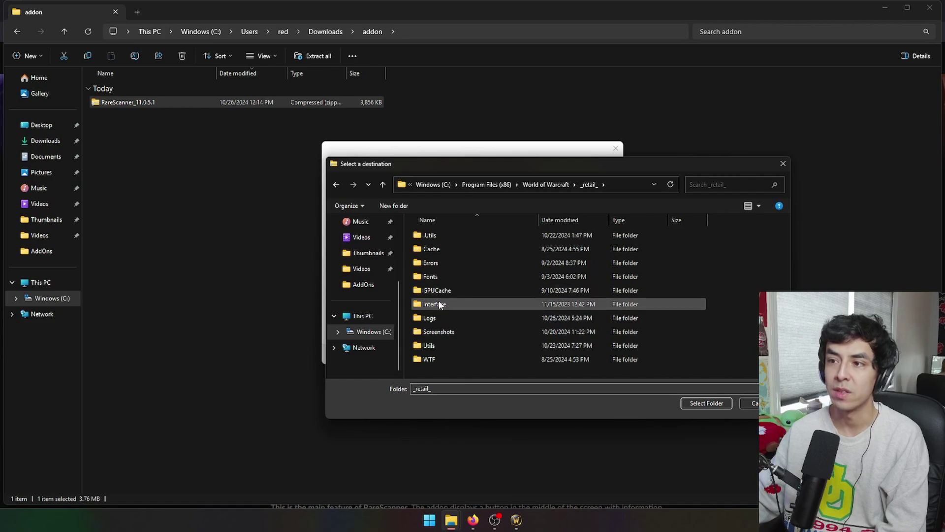
double_click(439, 306)
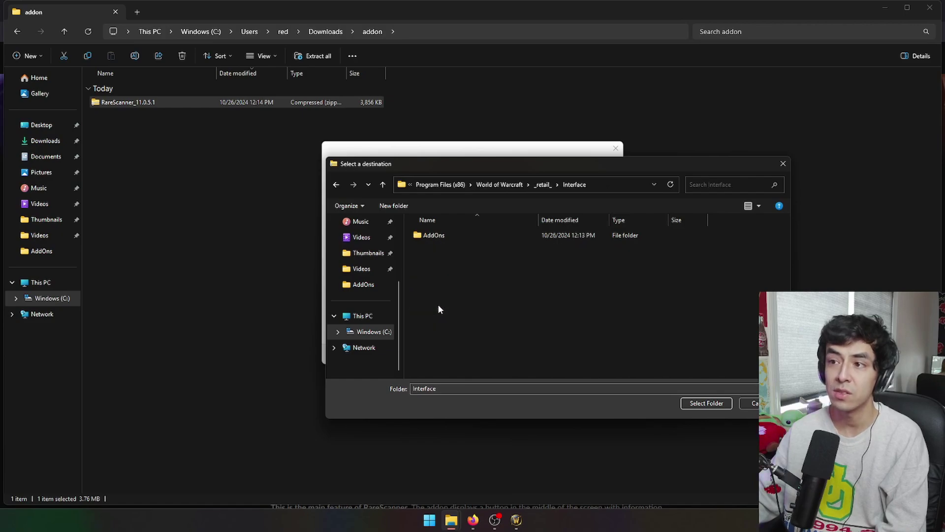
double_click(438, 238)
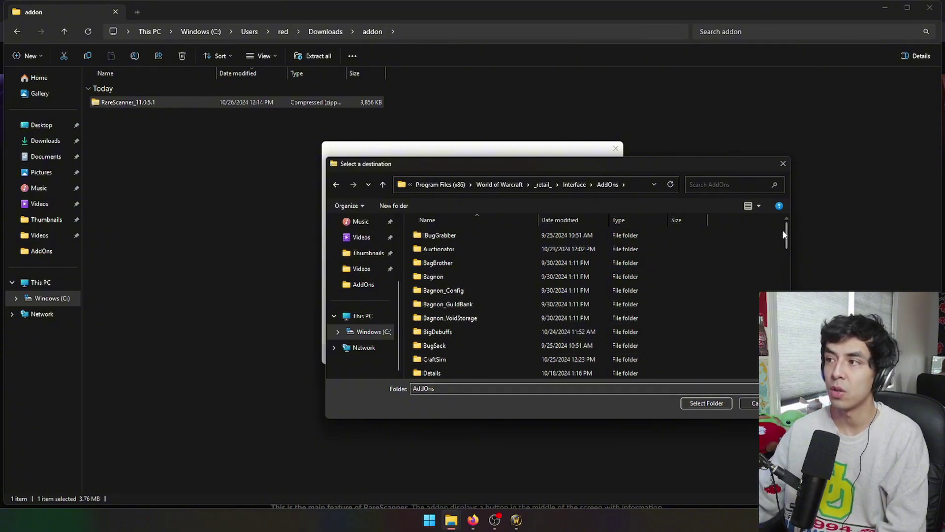
mouse_move(783, 231)
left_mouse_down()
mouse_move(786, 370)
mouse_move(787, 235)
left_mouse_up()
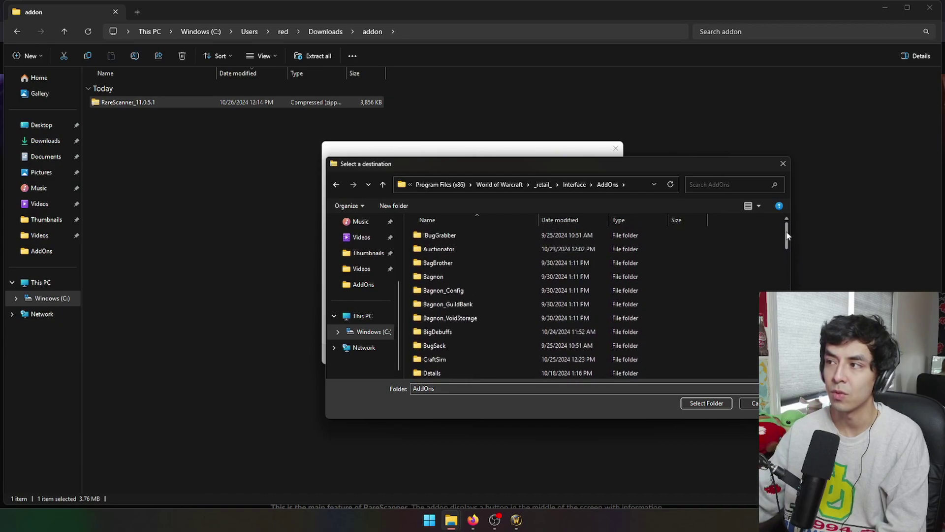
left_click(705, 402)
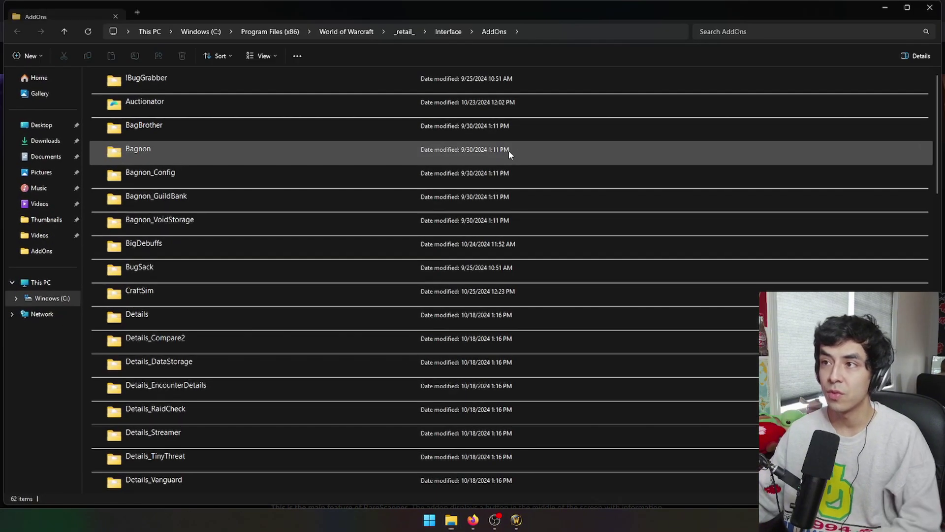
left_click(929, 9)
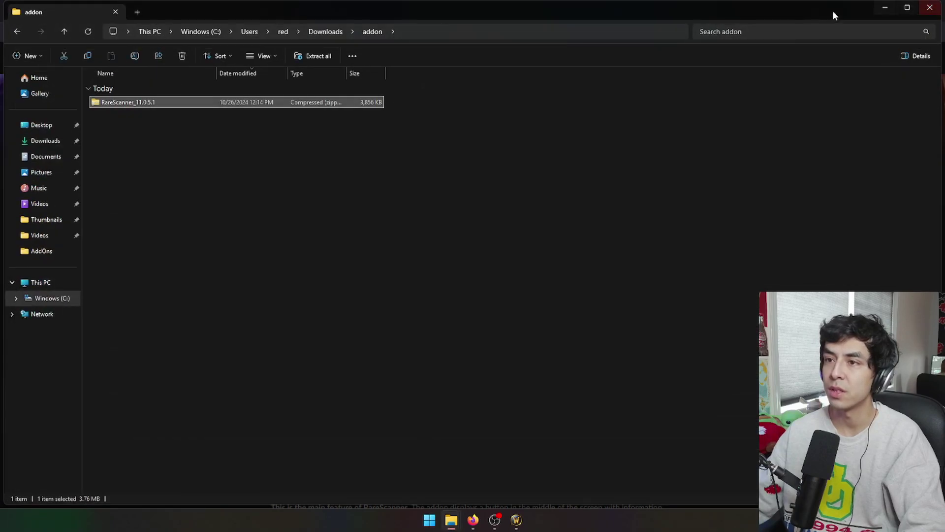
- In World of Warcraft, run /reload, then open the addon list from the Game Menu
left_click(517, 519)
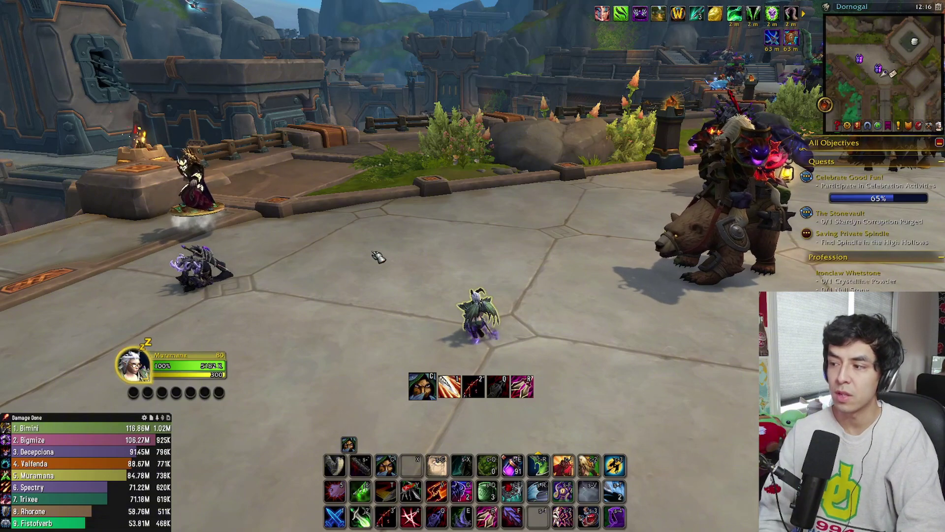
type("/reload")
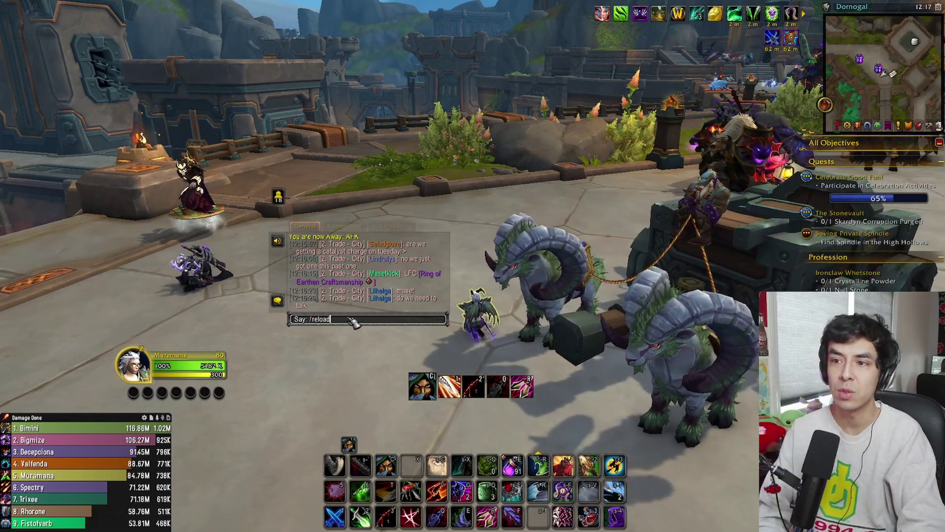
key("Return")
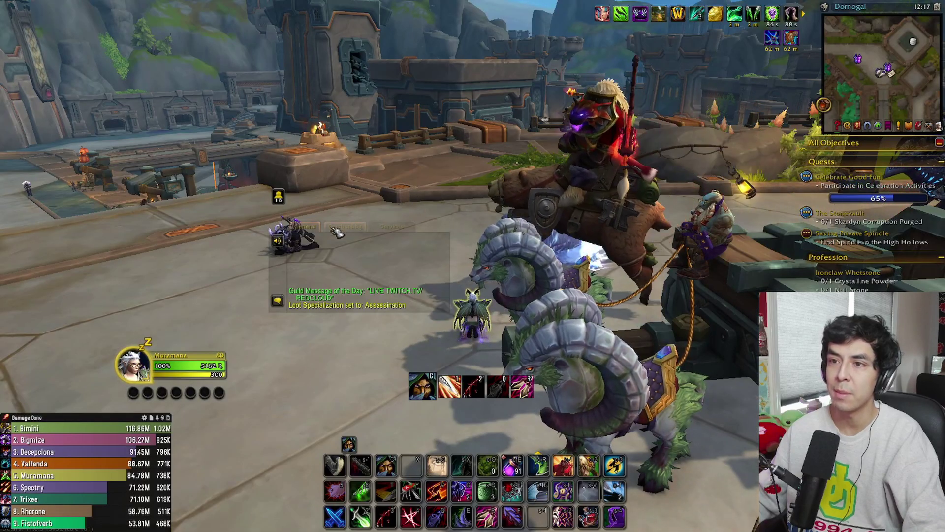
key("Escape")
left_click(475, 215)
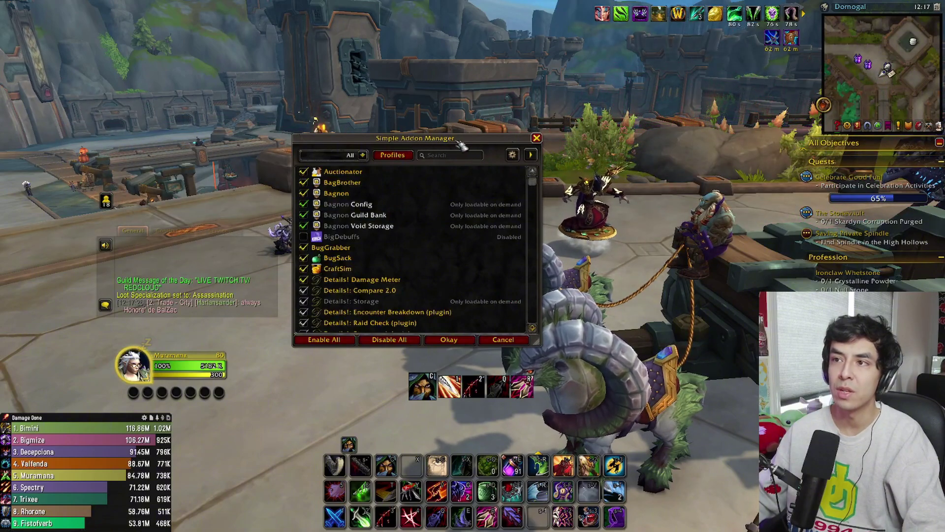
- Enable RareScanner, disable Simple Addon Manager, and reload the UI
left_click_drag(532, 182, 544, 301)
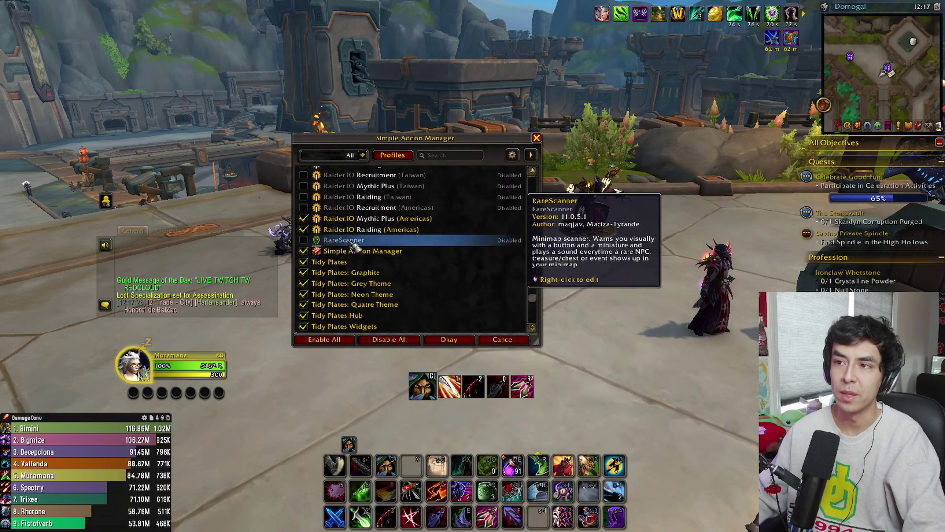
left_click(303, 241)
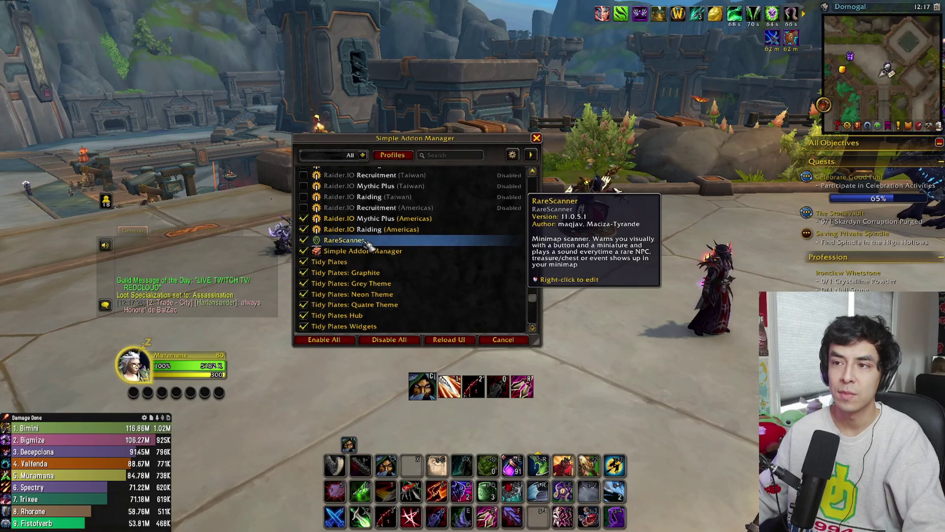
scroll(340, 249, "down", 1)
left_click(304, 247)
left_click(451, 339)
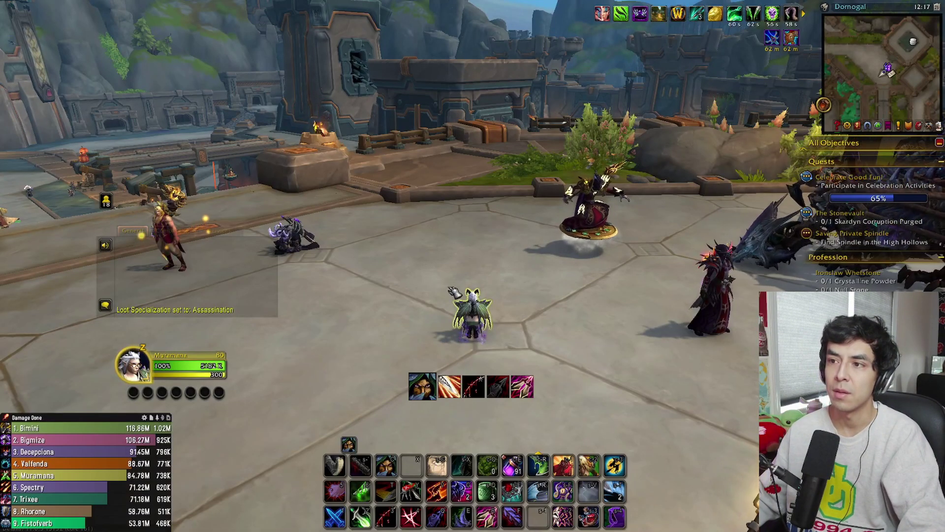
- Open the built-in AddOn List from the Game Menu and move it down-left
key("Escape")
left_click(473, 215)
left_click_drag(526, 43, 441, 104)
left_click_drag(553, 157, 571, 310)
- Move the AddOn List window over to the left side of the screen
scroll(364, 276, "down", 1)
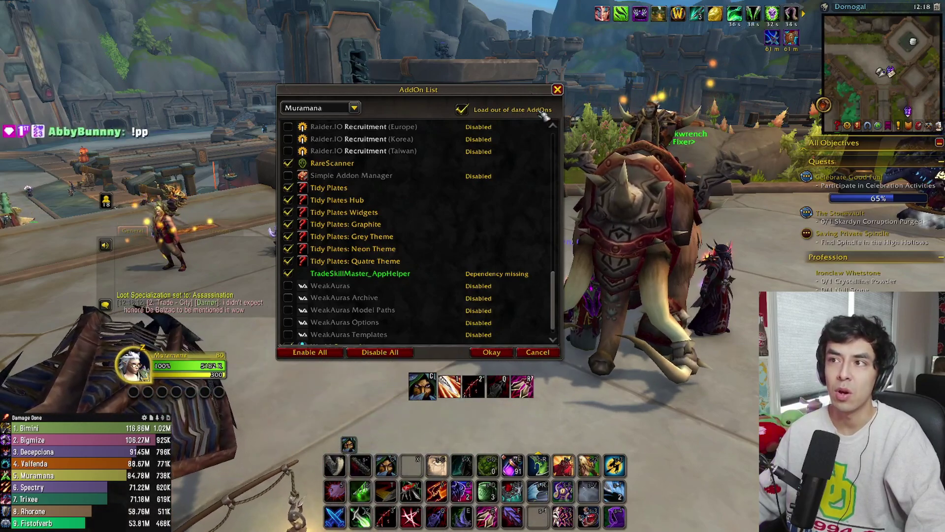
left_click_drag(518, 105, 342, 104)
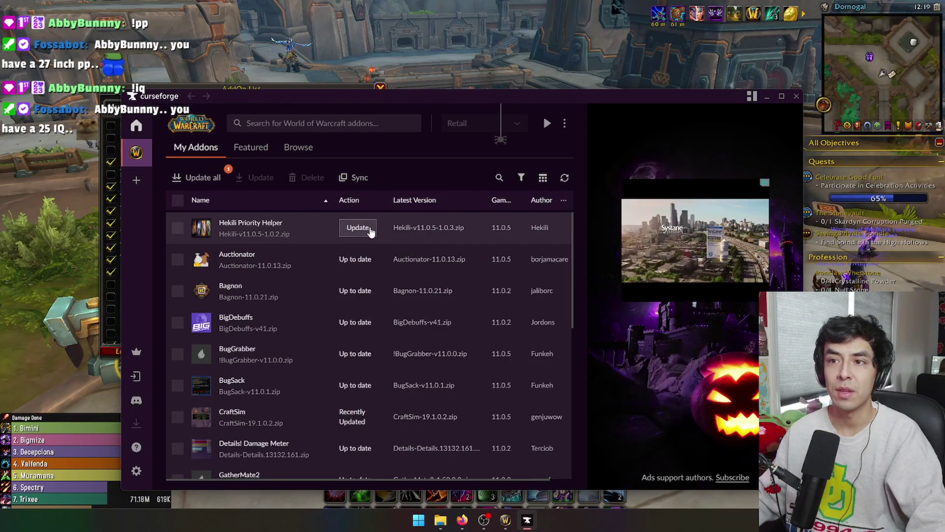
- Update Hekili Priority Helper in My Addons, check the list, and move the CurseForge window right
left_click(357, 228)
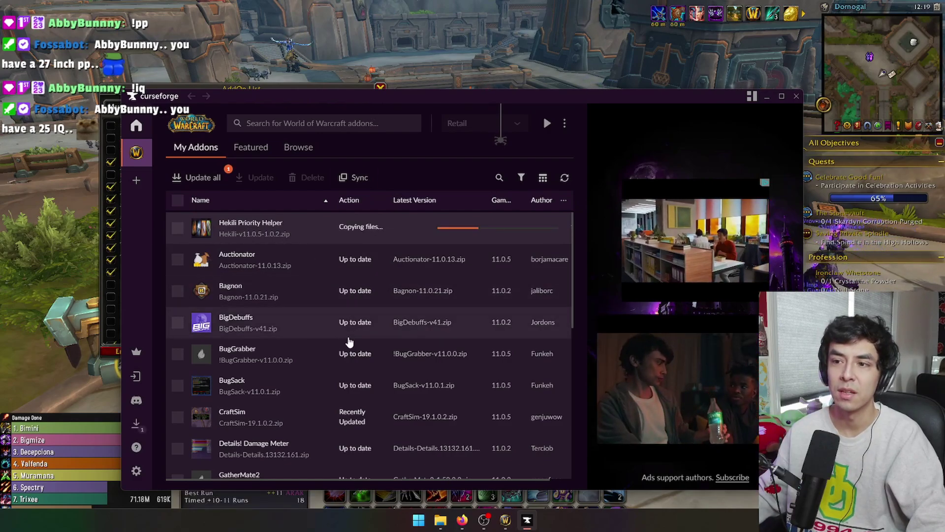
scroll(349, 341, "down", 10)
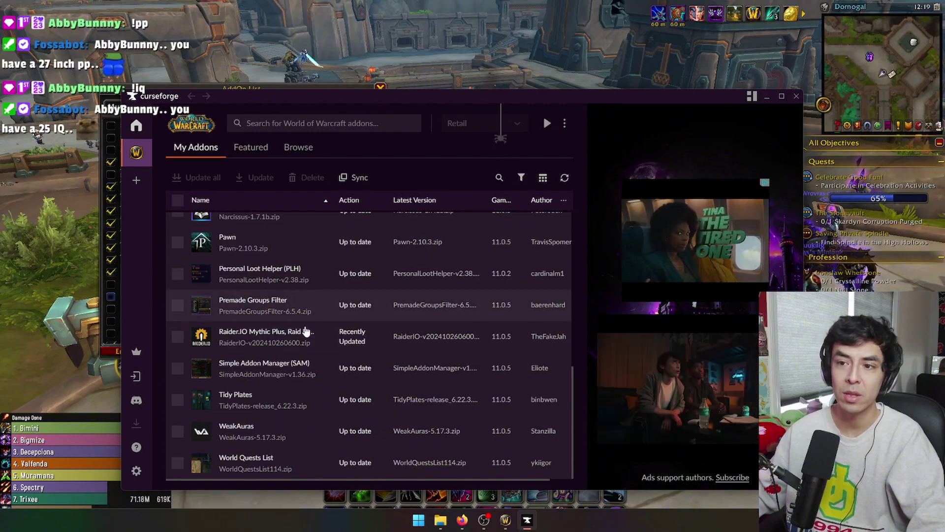
scroll(319, 404, "up", 2)
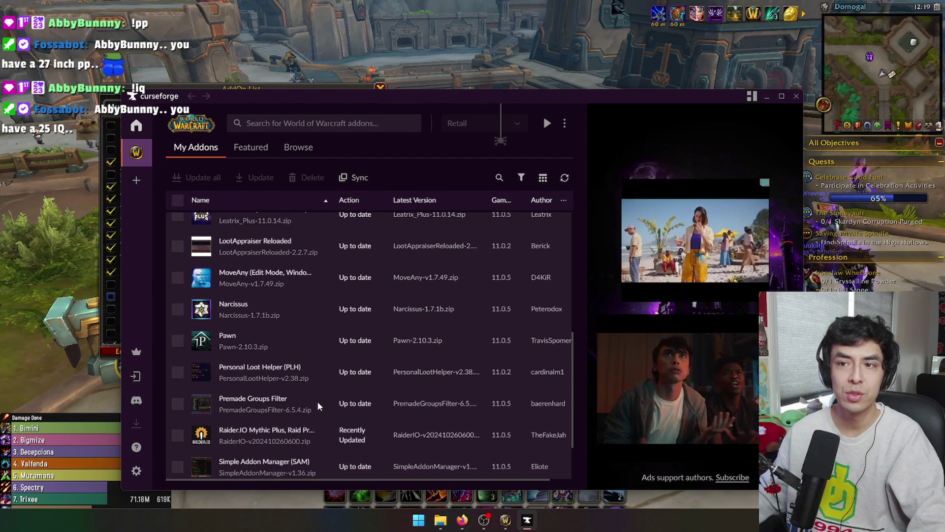
scroll(318, 403, "up", 8)
scroll(319, 346, "down", 10)
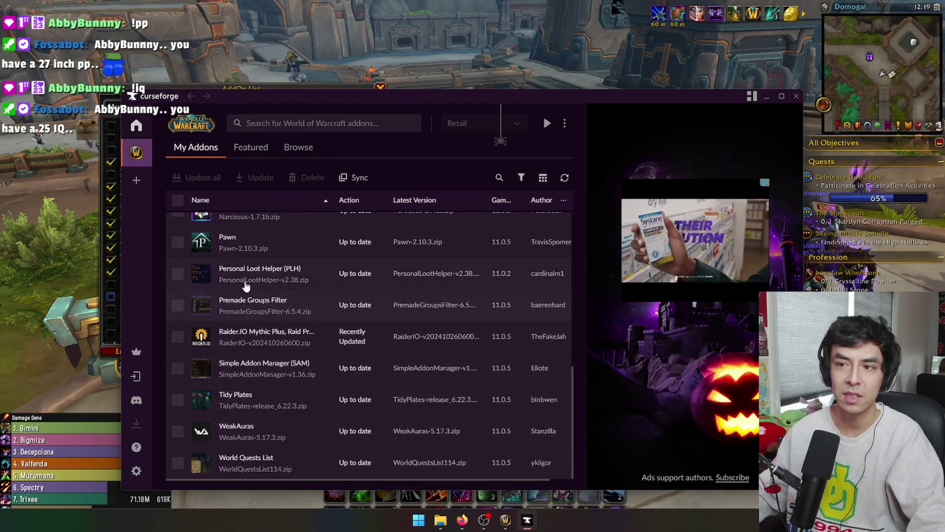
left_click_drag(184, 95, 252, 95)
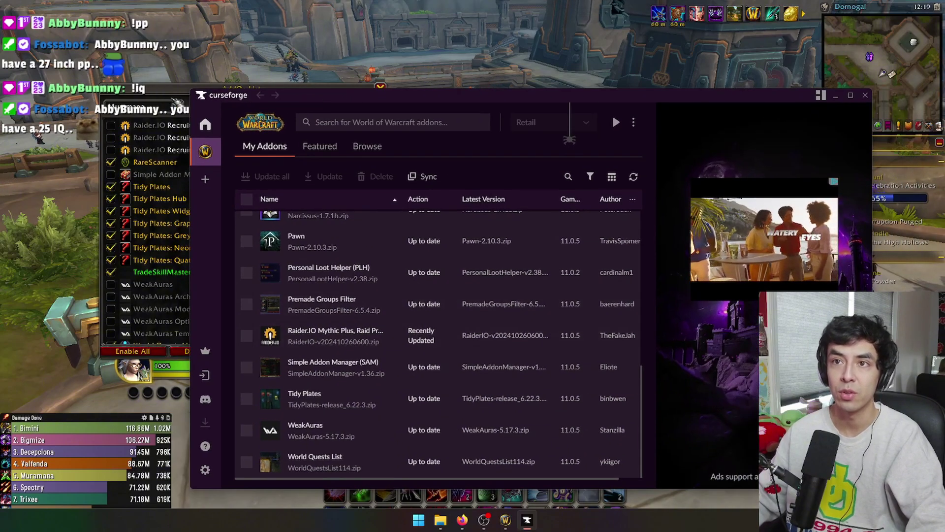
- Delete the RareScanner folder from the World of Warcraft AddOns folder in File Explorer
key("alt+Tab")
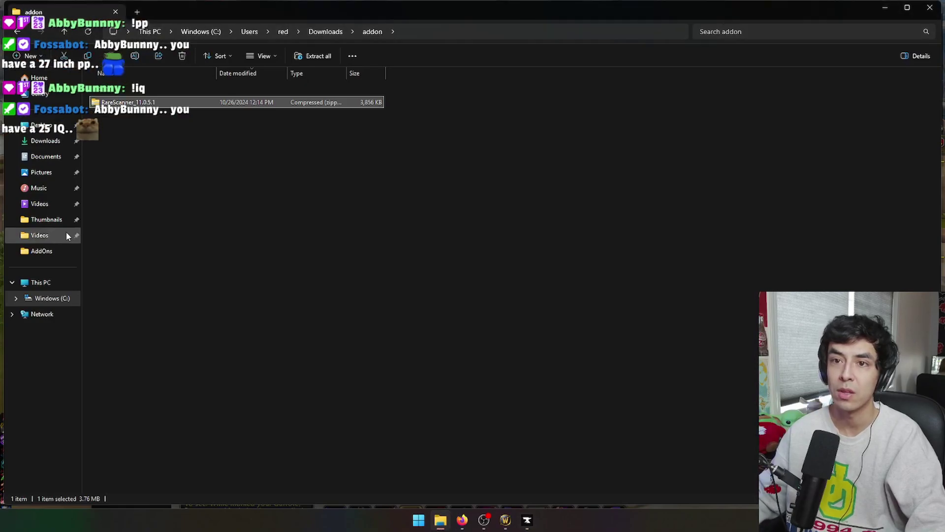
left_click(36, 251)
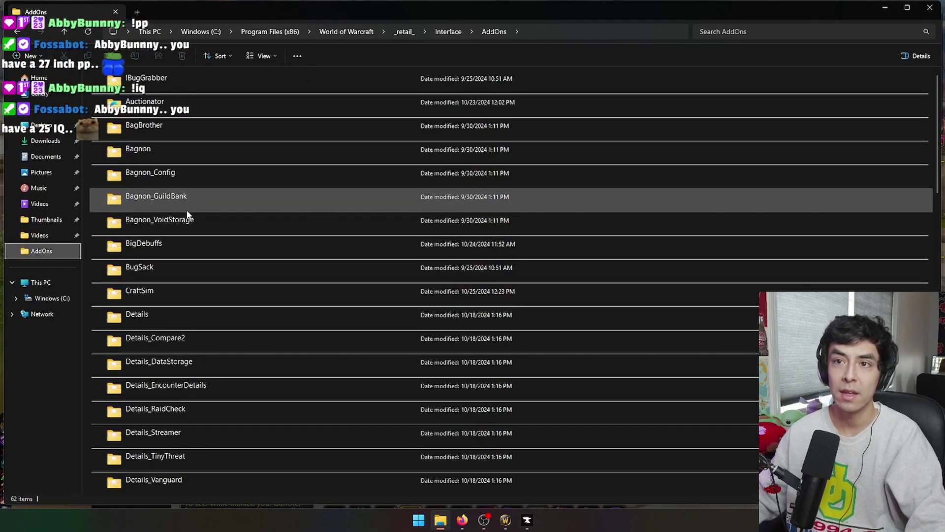
scroll(188, 324, "down", 10)
scroll(165, 333, "down", 2)
scroll(164, 259, "up", 7)
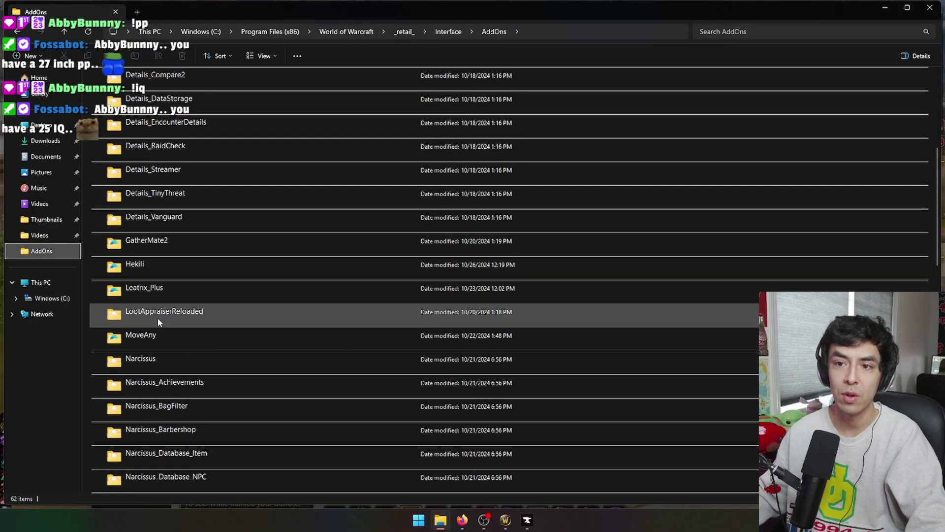
scroll(158, 310, "down", 5)
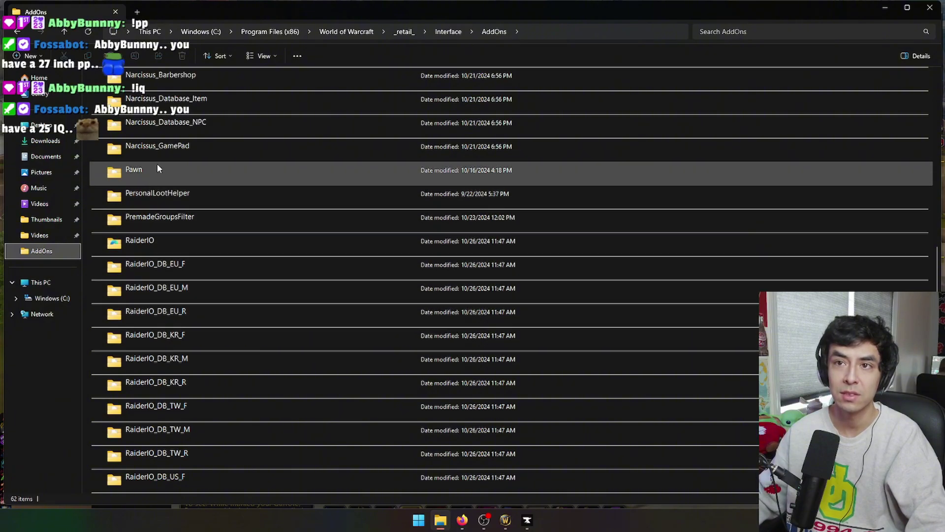
scroll(157, 246, "down", 3)
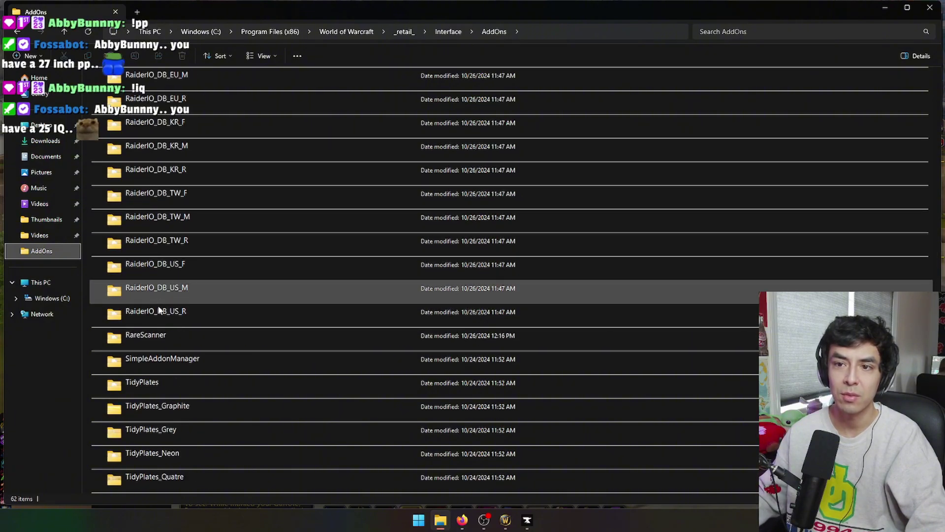
left_click(155, 336)
key("Delete")
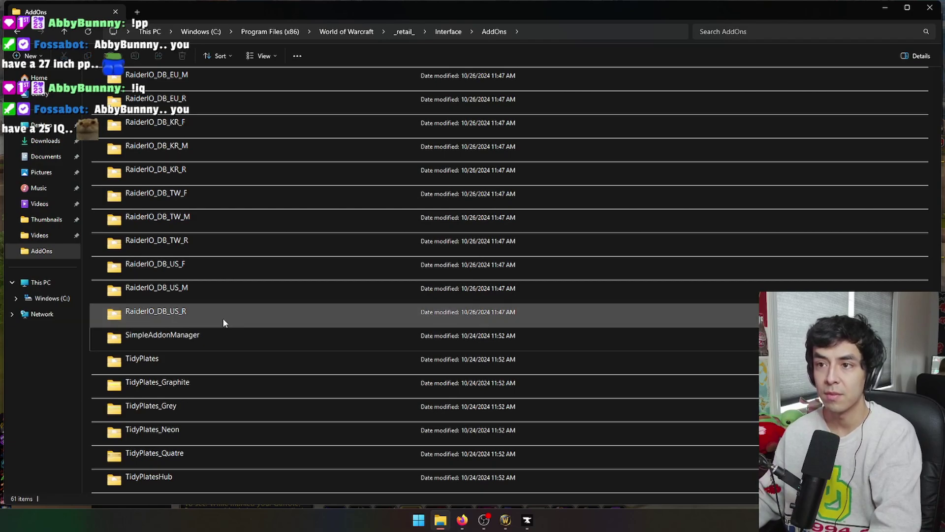
- Close File Explorer, reload the game interface with /reload, and return to CurseForge
left_click(929, 11)
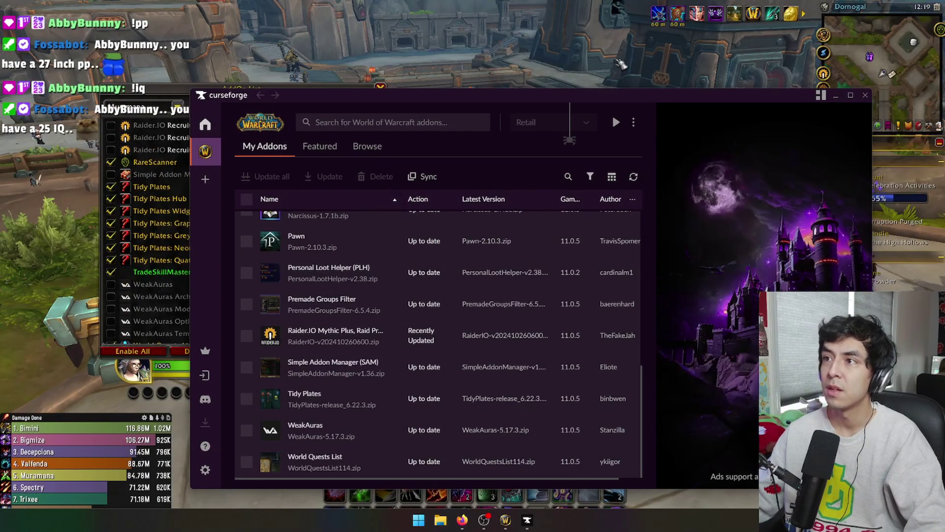
left_click(470, 71)
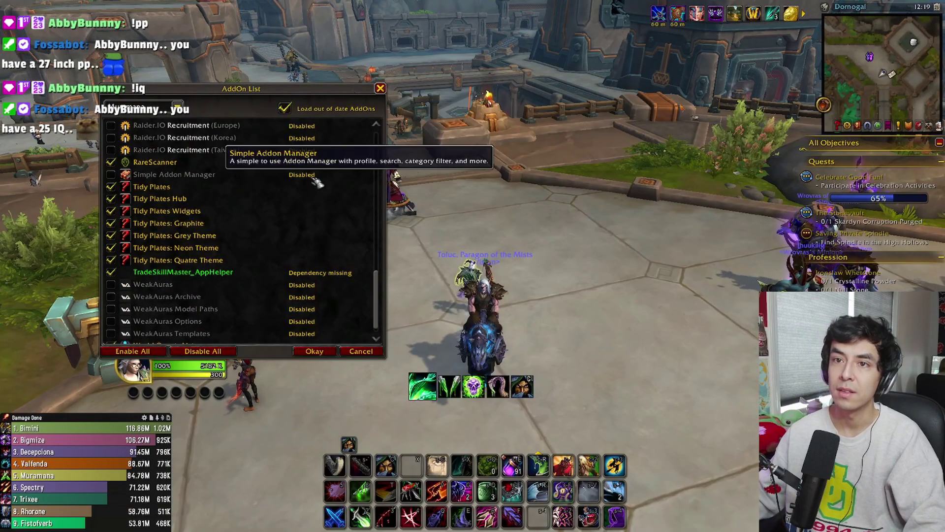
type("/reload")
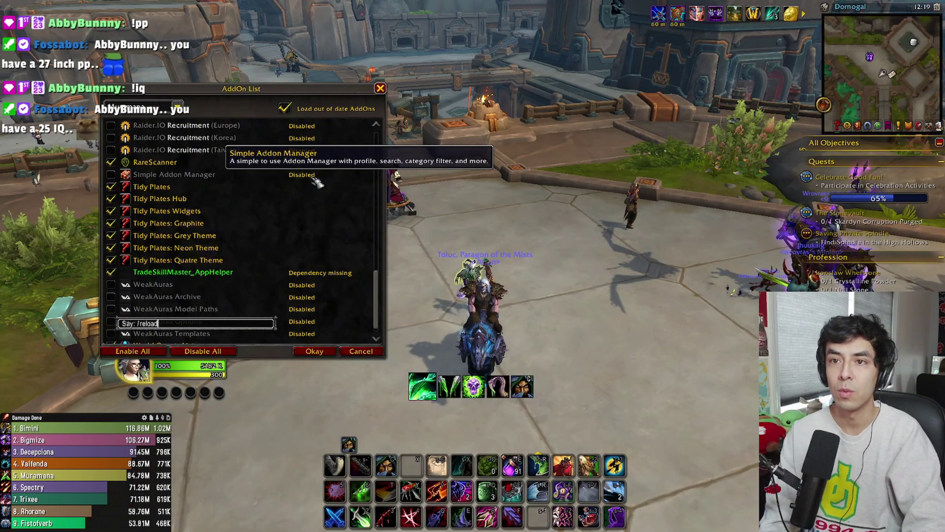
key("Return")
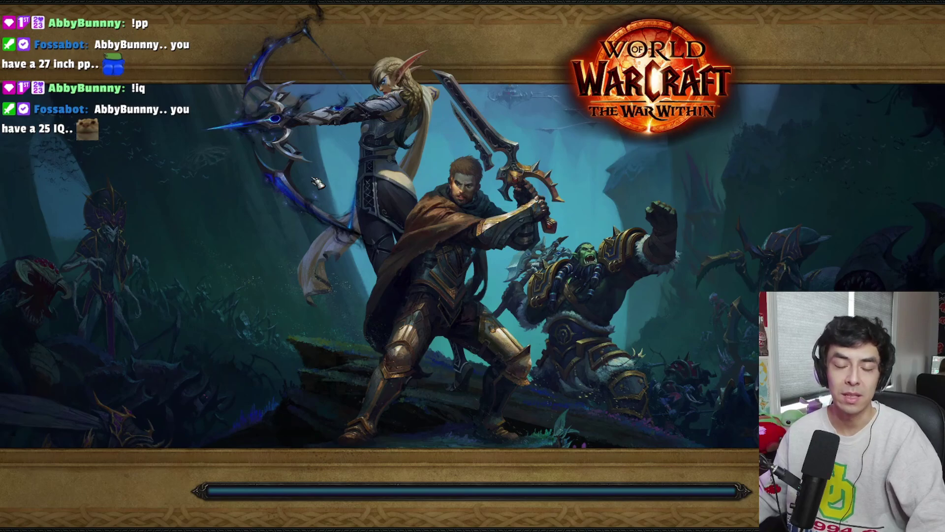
key("alt+Tab")
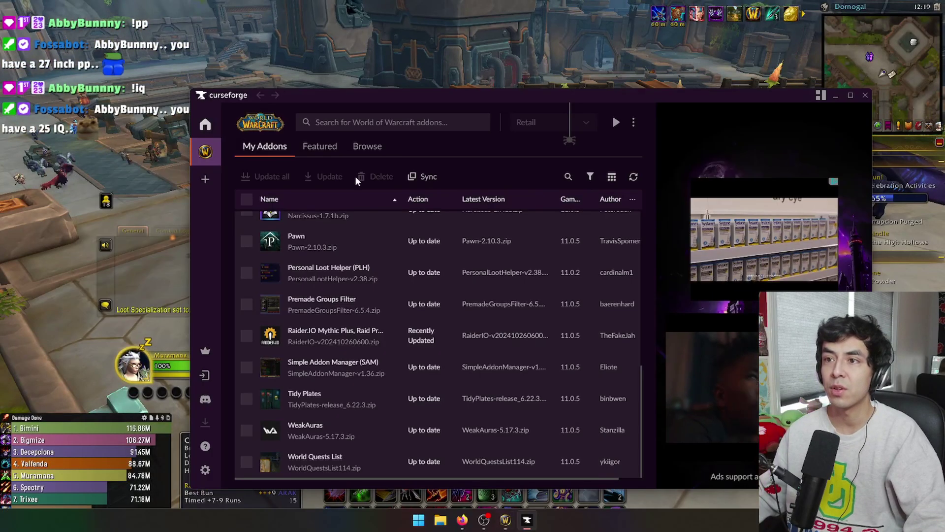